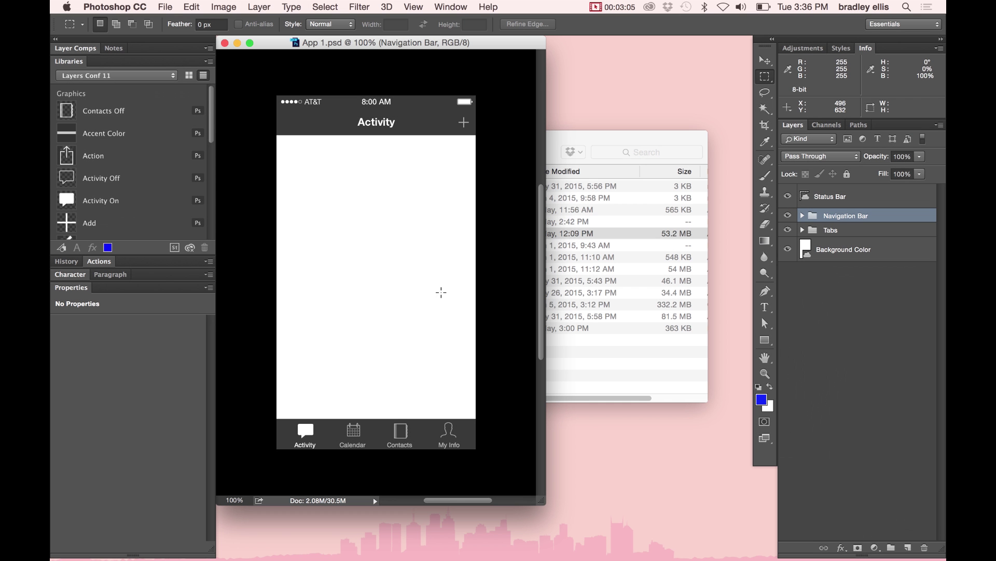
# Enlarge the App 1.psd window and select the Background Color through Status Bar layers.
pyautogui.moveTo(541, 501); pyautogui.dragTo(711, 514)
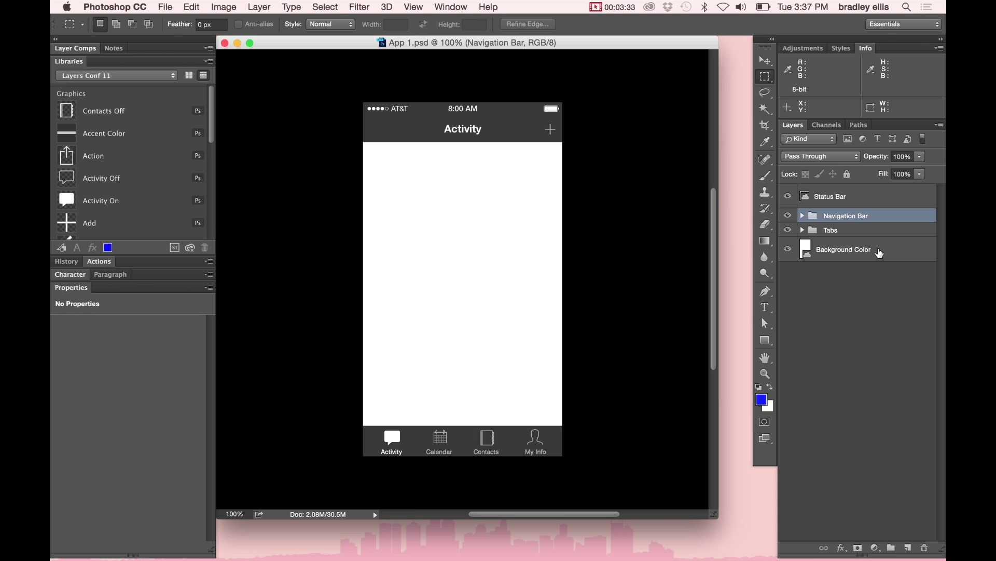
pyautogui.click(880, 253)
pyautogui.keyDown('shift'); pyautogui.click(873, 200); pyautogui.keyUp('shift')
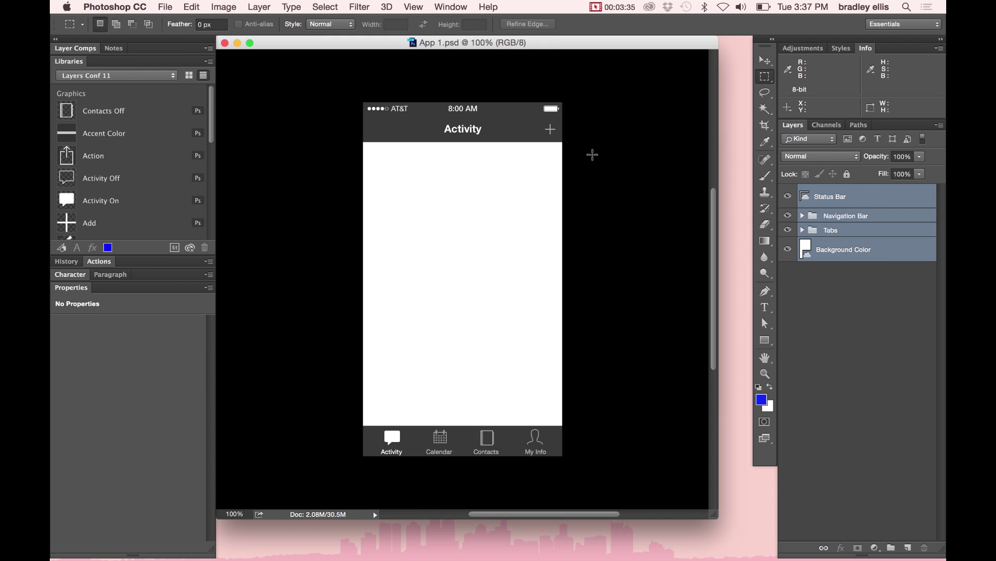
# Create an artboard named Screen 1 from the four layers and keep the iPhone 5 640×1136 preset.
pyautogui.click(260, 6)
pyautogui.moveTo(267, 27)
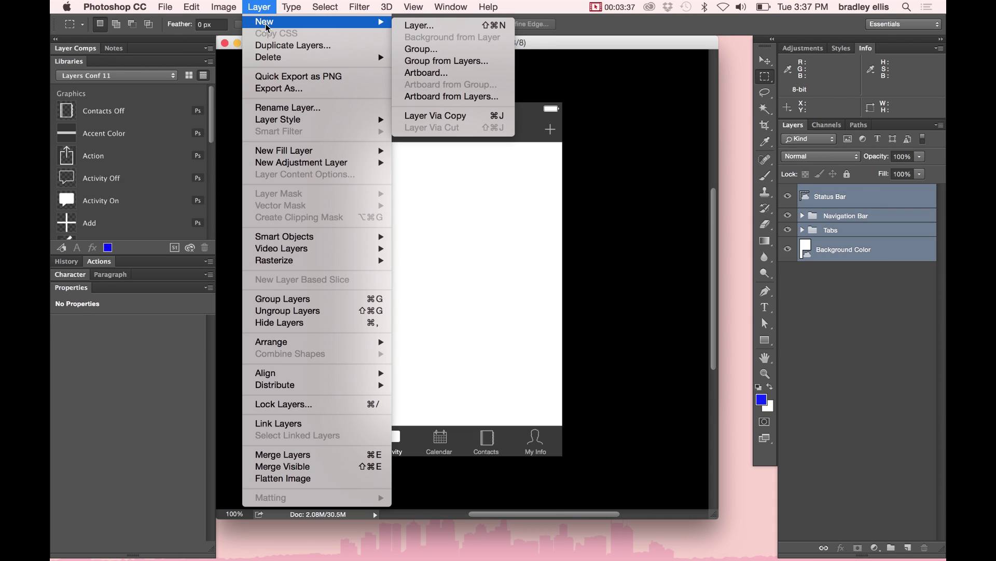
pyautogui.click(454, 97)
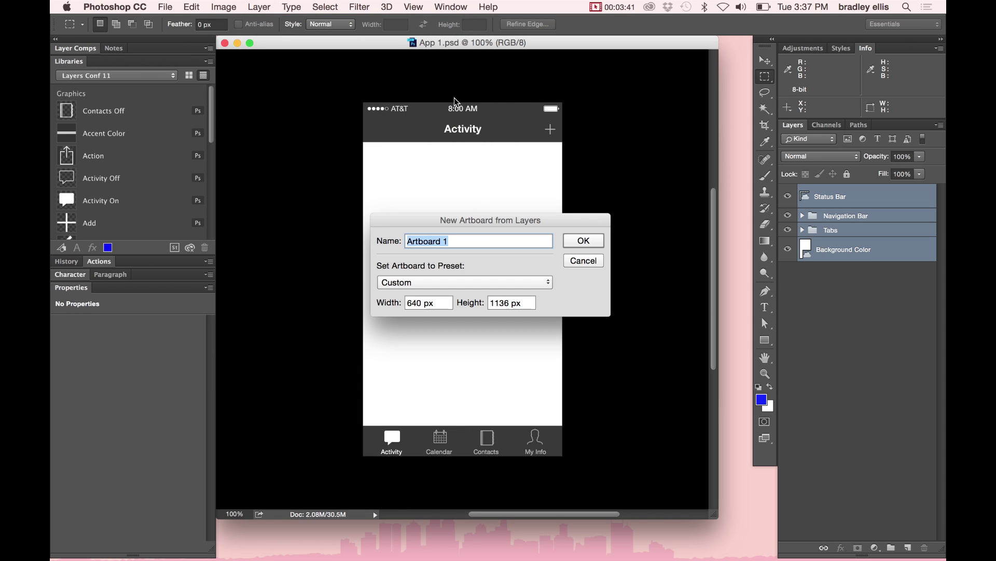
pyautogui.write('Screen 1')
pyautogui.press('Return')
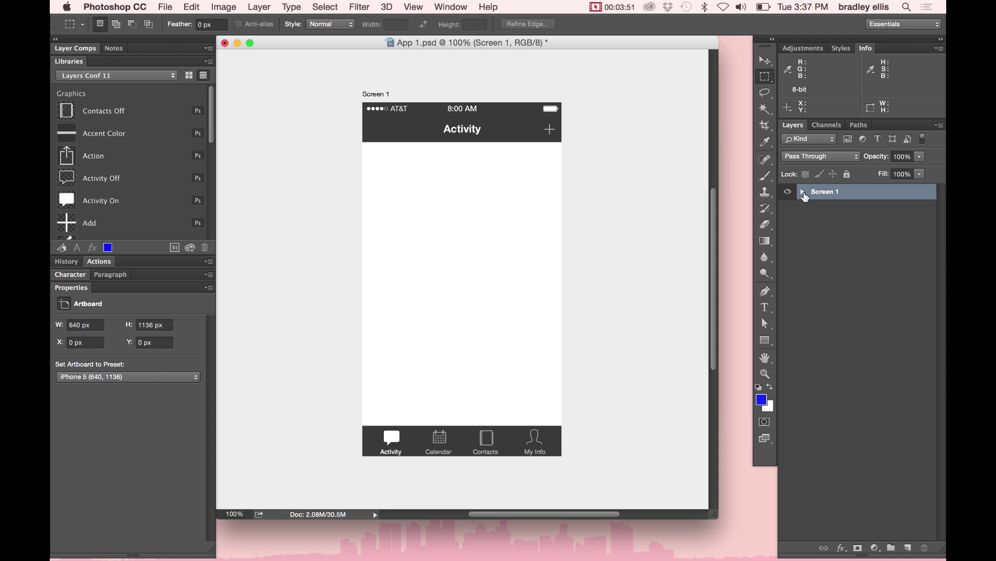
pyautogui.click(804, 192)
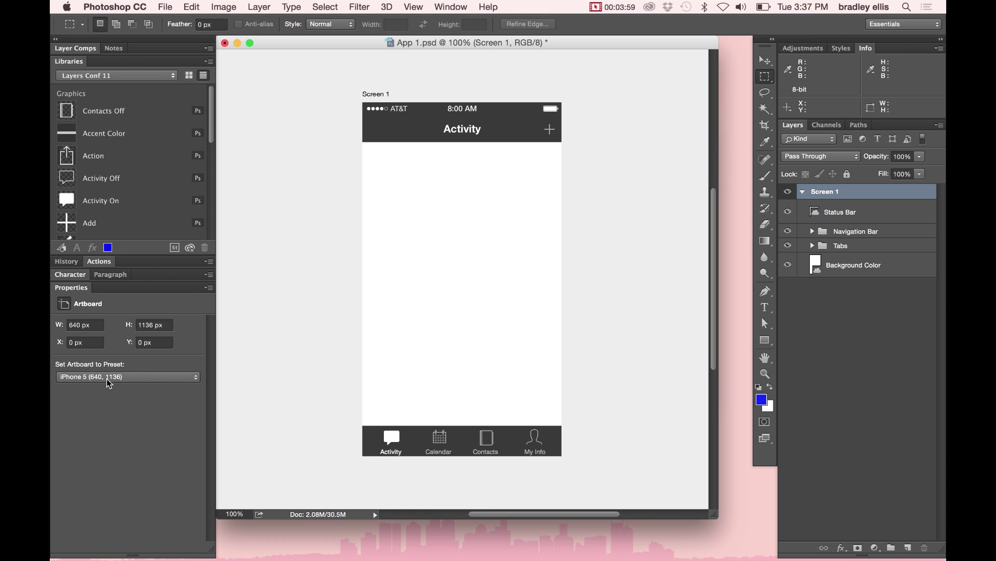
pyautogui.click(130, 384)
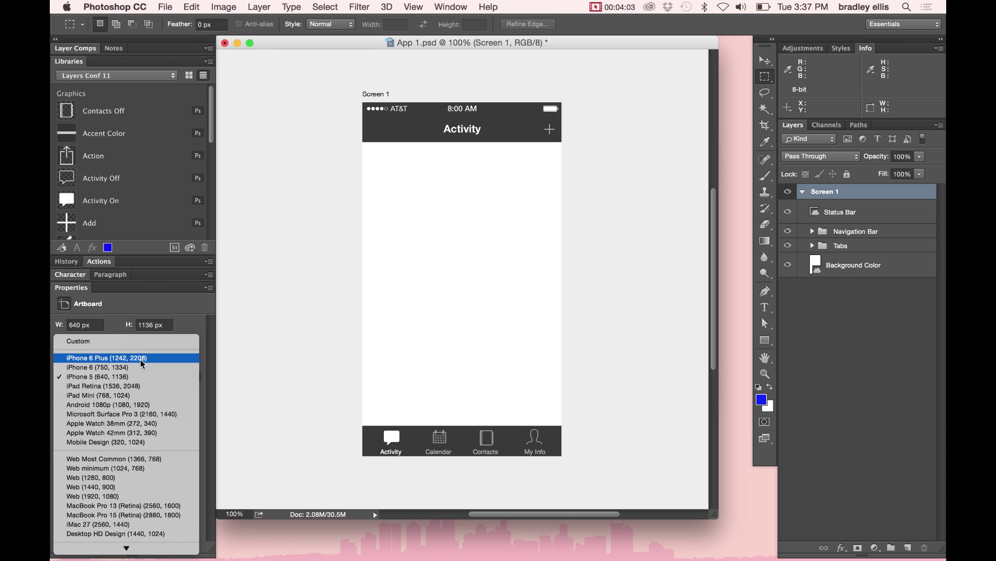
pyautogui.click(134, 316)
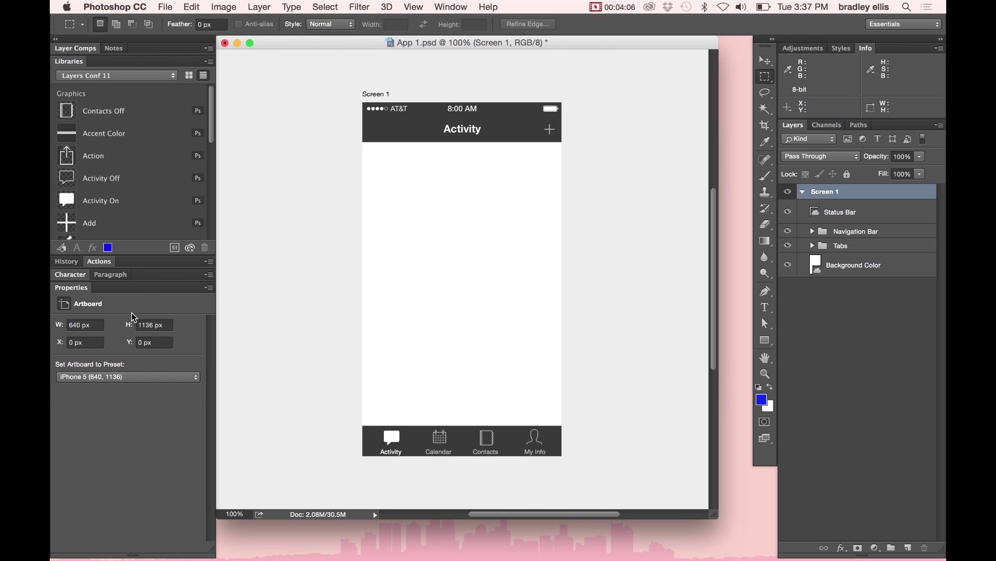
# Draw a custom-size Artboard 1 to the right of Screen 1 with the Artboard Tool.
pyautogui.click(768, 62)
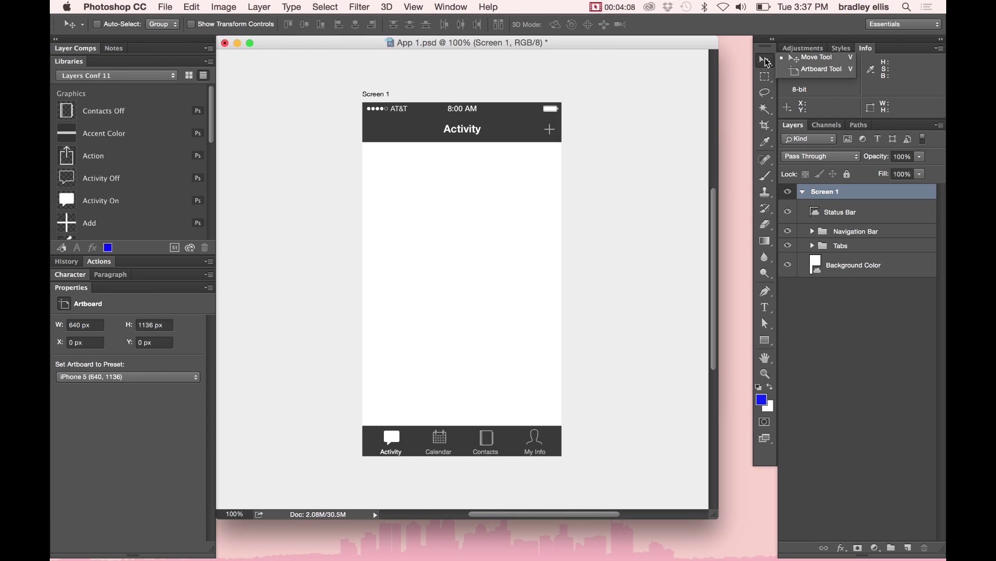
pyautogui.click(818, 74)
pyautogui.moveTo(573, 102); pyautogui.dragTo(702, 230)
pyautogui.moveTo(613, 244); pyautogui.dragTo(534, 242)
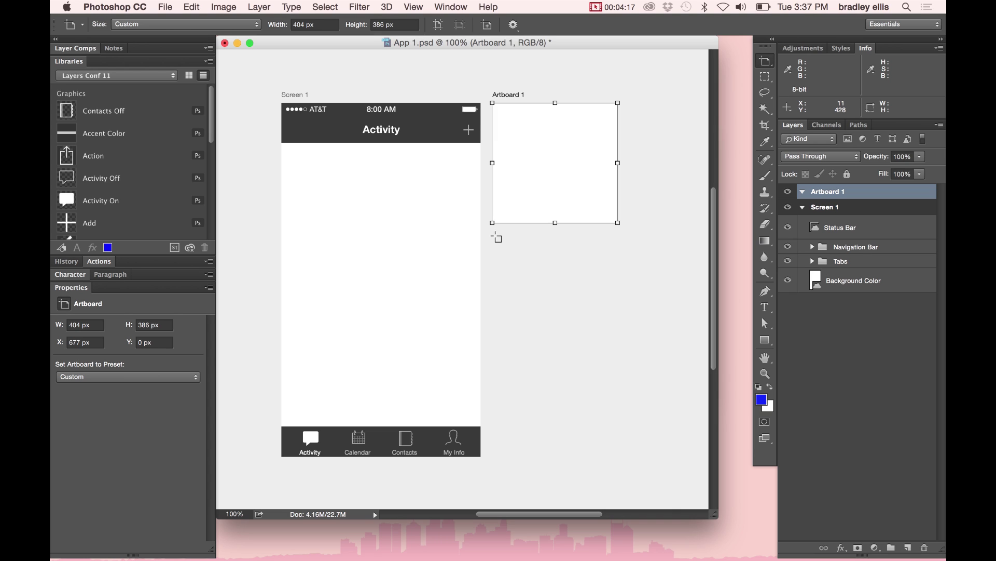
# Add Artboard 2 at iPad icon size and Artboard 3 at 80×80 Spotlight, then delete all three.
pyautogui.moveTo(493, 235); pyautogui.dragTo(569, 310)
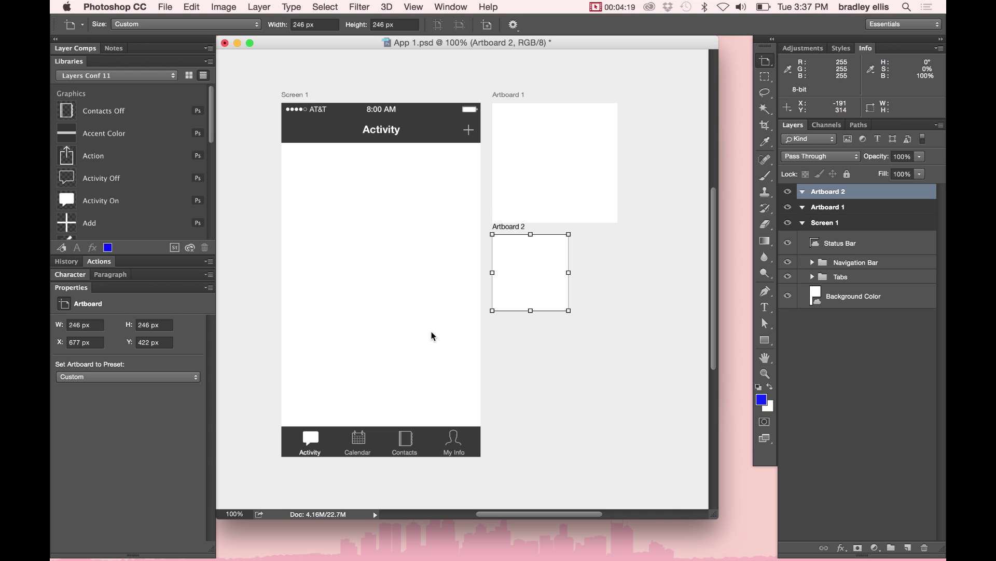
pyautogui.click(185, 376)
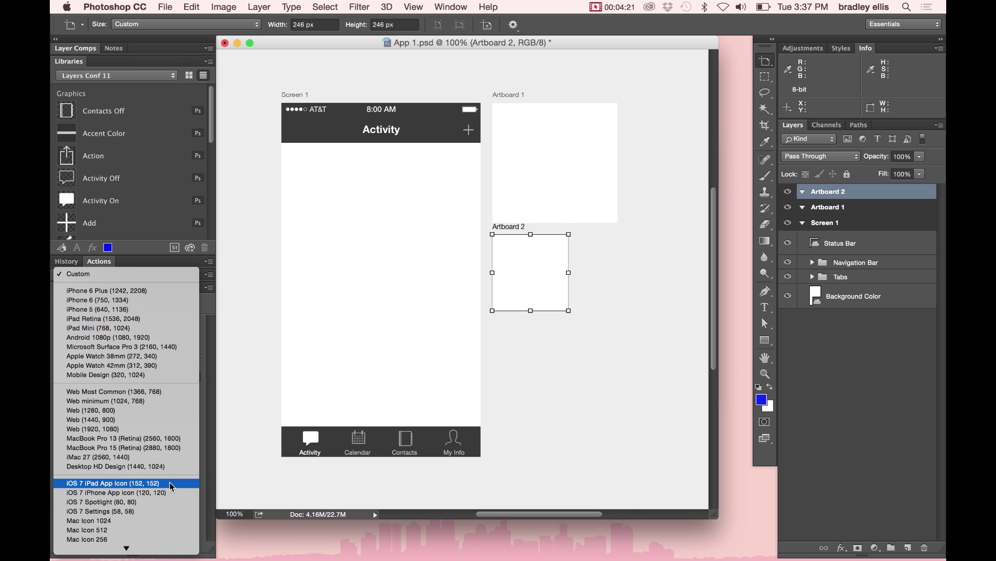
pyautogui.click(172, 486)
pyautogui.moveTo(492, 288); pyautogui.dragTo(528, 324)
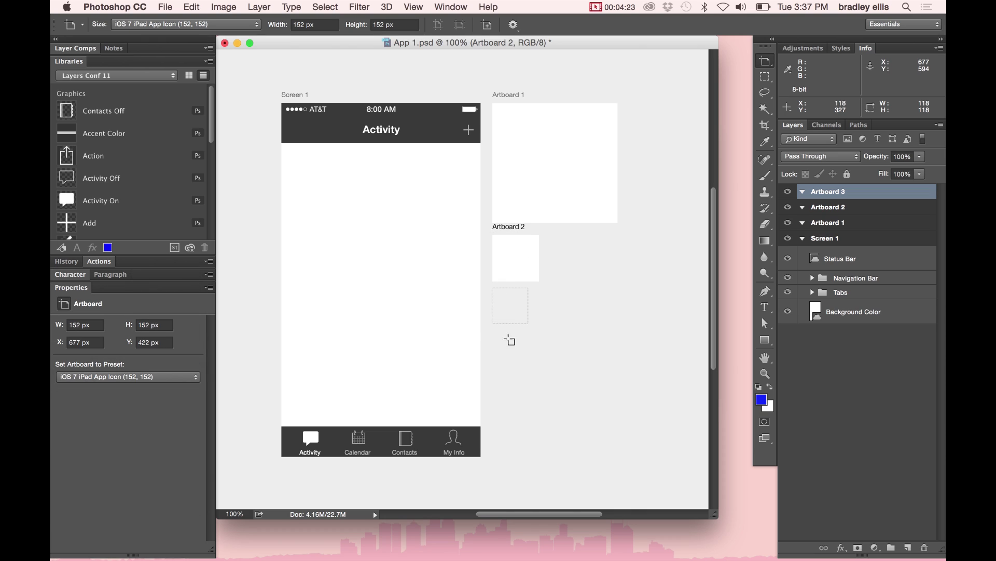
pyautogui.click(156, 376)
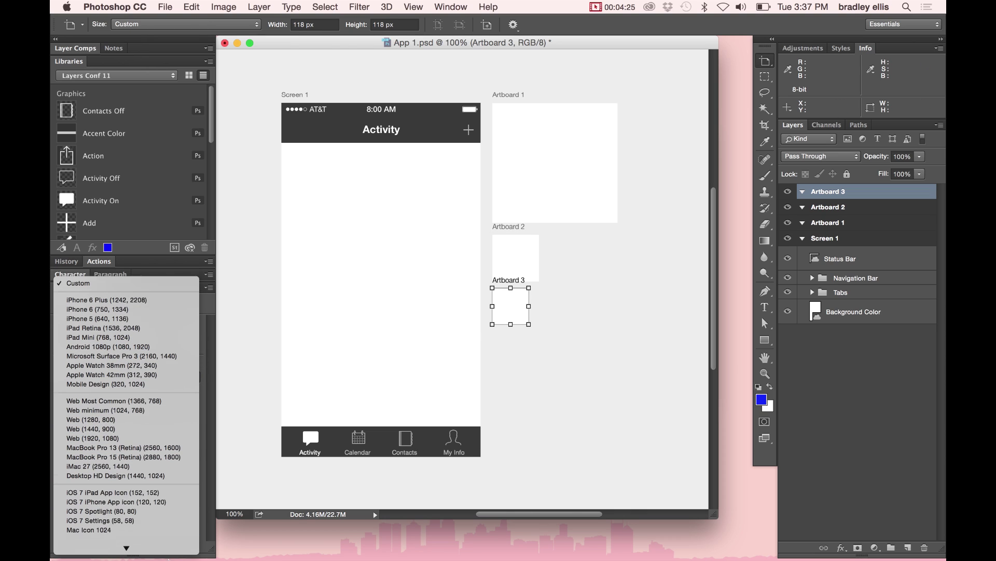
pyautogui.click(119, 502)
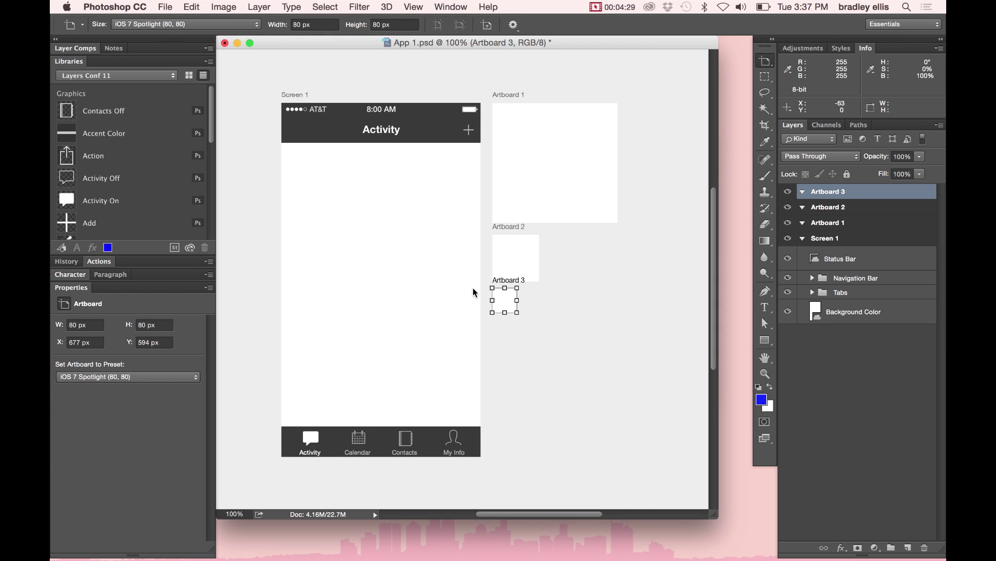
pyautogui.keyDown('shift'); pyautogui.click(855, 223); pyautogui.keyUp('shift')
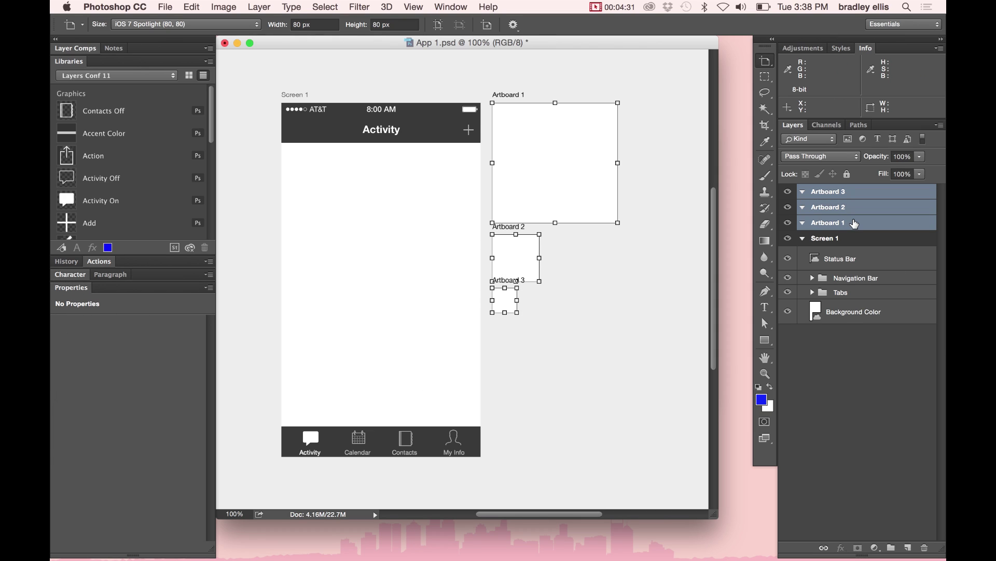
pyautogui.press('Delete')
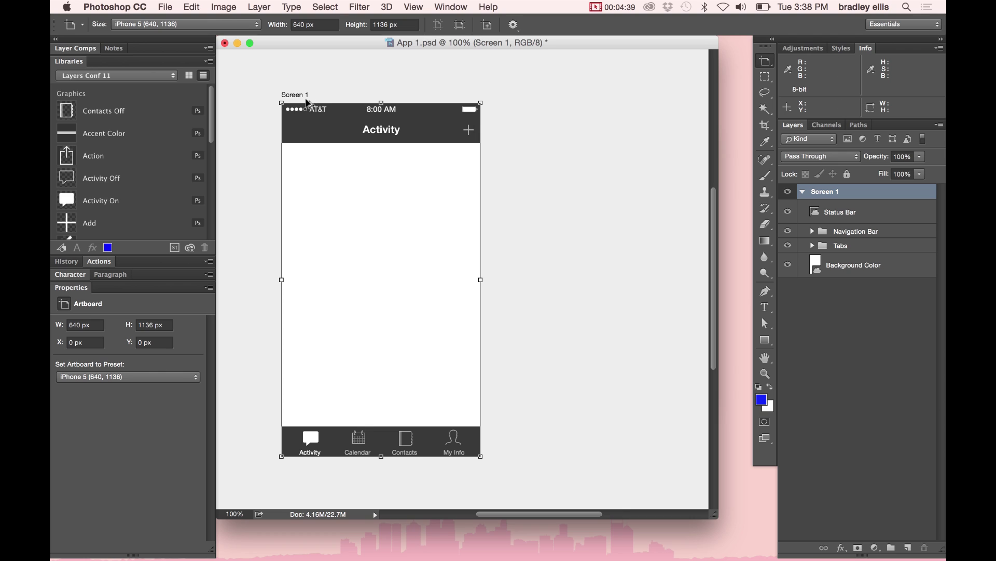
# Duplicate Screen 1 to its right and name the copy Screen 2.
pyautogui.moveTo(309, 96); pyautogui.dragTo(525, 107)
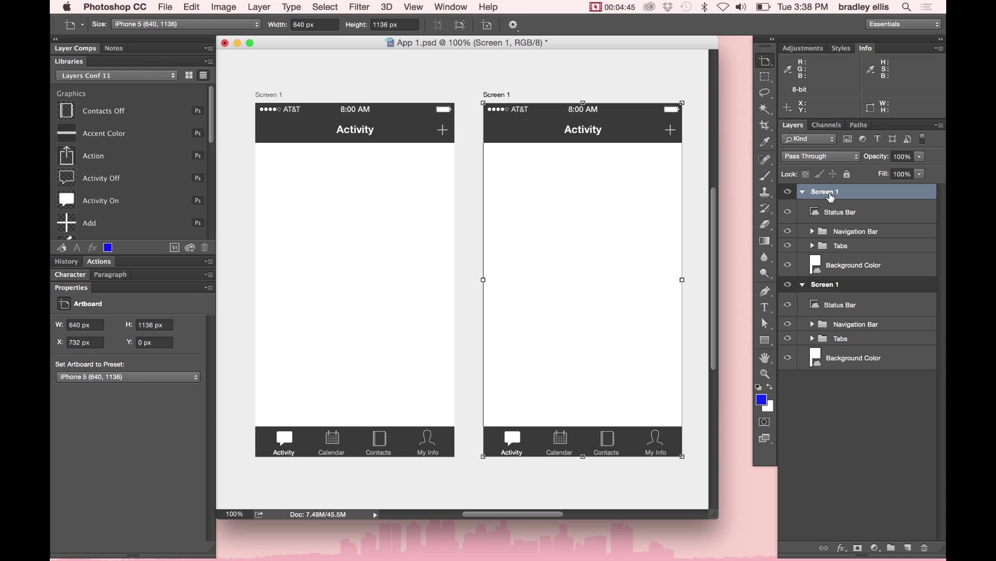
pyautogui.doubleClick(831, 192)
pyautogui.write('Screen 2')
pyautogui.press('Return')
# Change Screen 2's navigation bar title from Activity to Details.
pyautogui.press('t')
pyautogui.click(575, 129)
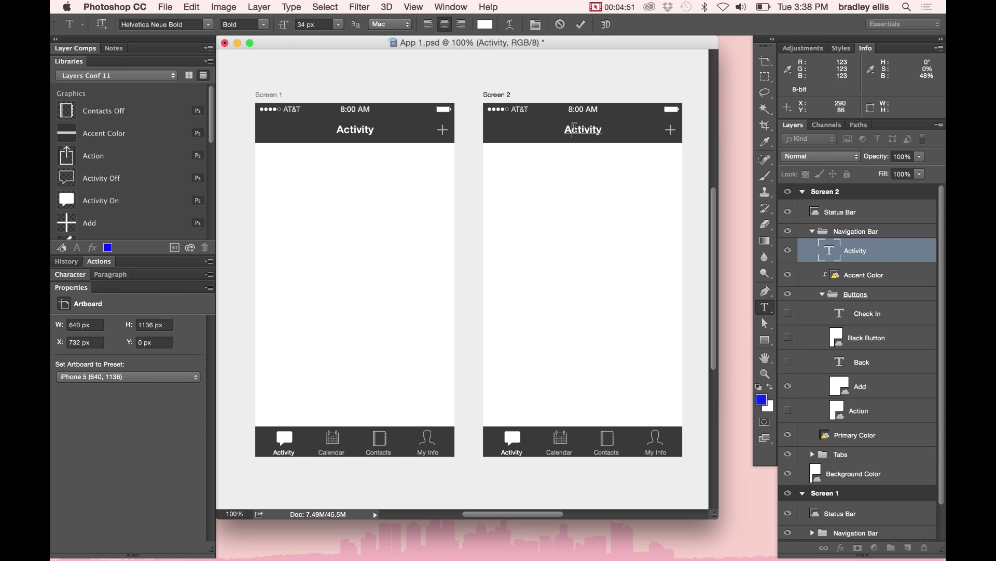
pyautogui.doubleClick(575, 129)
pyautogui.write('Details')
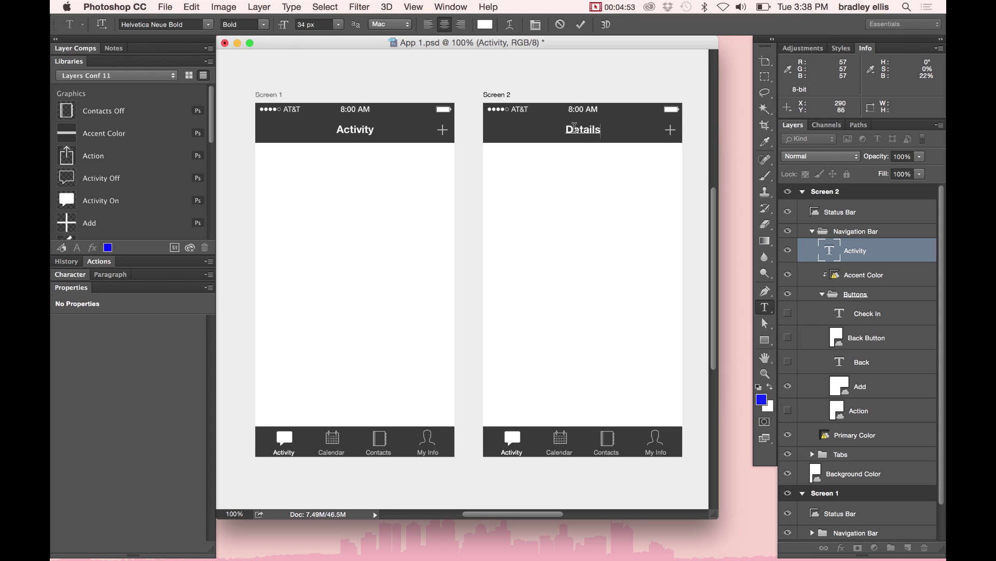
pyautogui.press('super+Return')
# Show the Back arrow, Back label and Check In button on Screen 2, hiding the Action and Add icons.
pyautogui.click(788, 313)
pyautogui.click(788, 337)
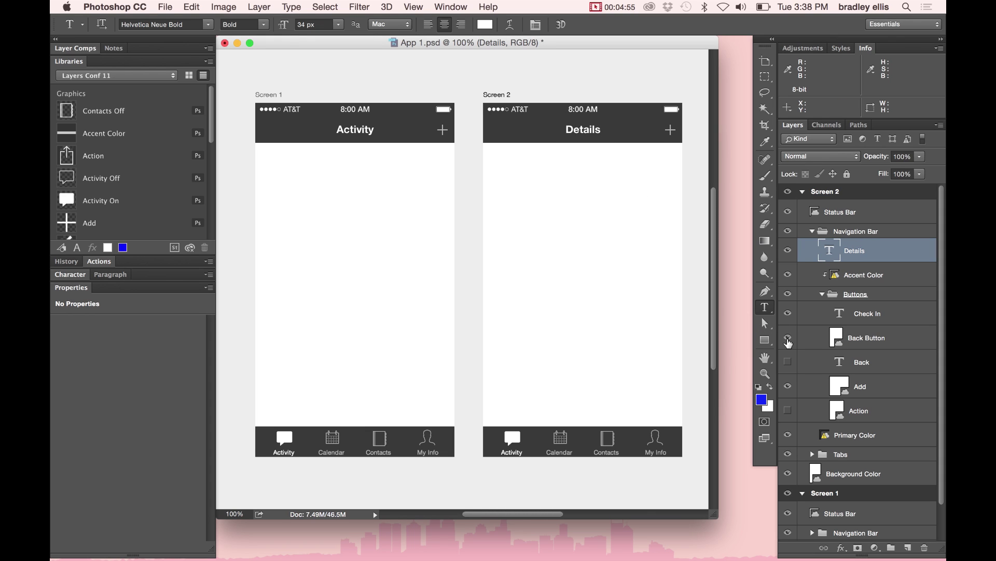
pyautogui.click(788, 410)
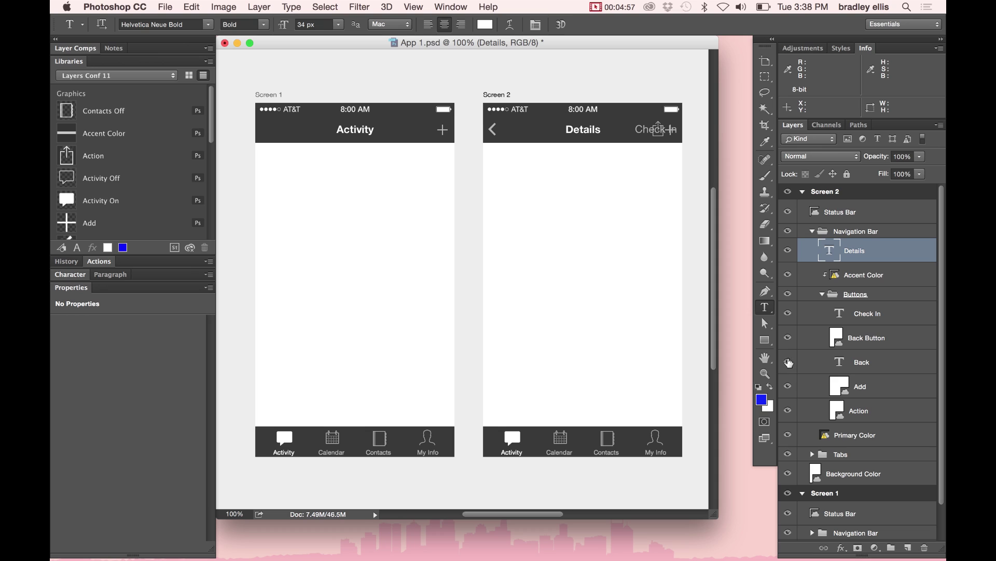
pyautogui.click(788, 362)
pyautogui.click(823, 294)
pyautogui.click(823, 295)
pyautogui.click(788, 410)
pyautogui.click(787, 386)
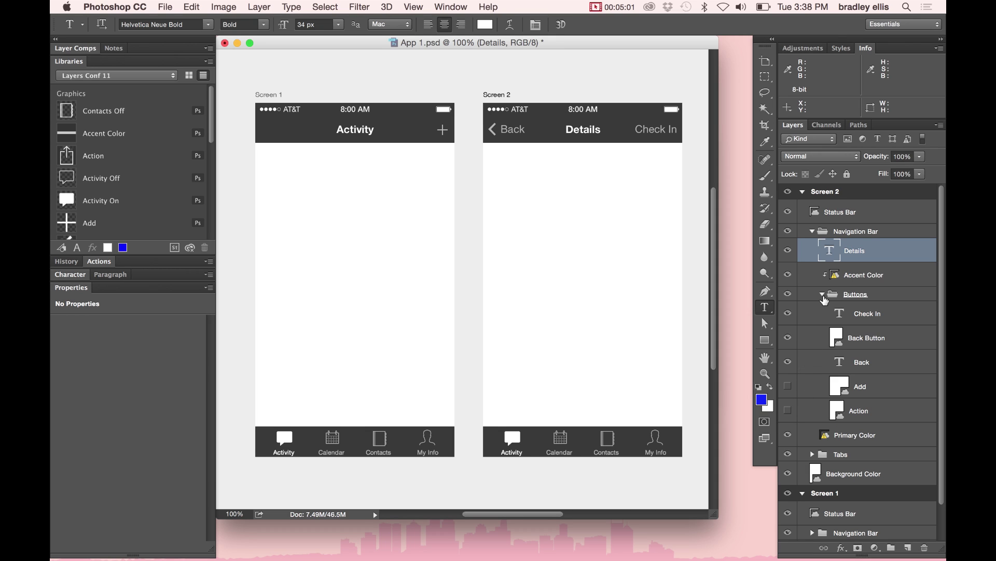
pyautogui.click(822, 294)
pyautogui.click(813, 232)
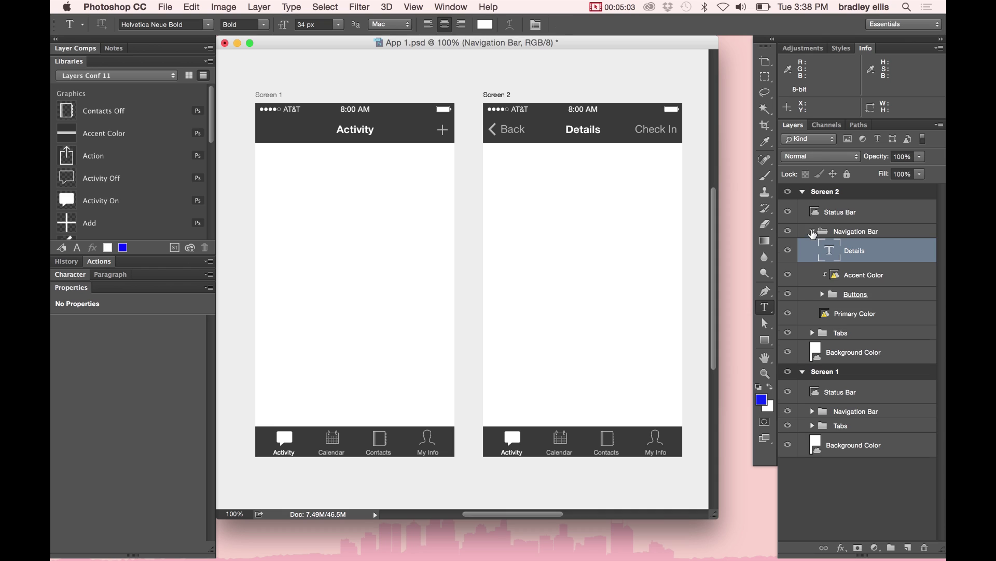
pyautogui.click(813, 232)
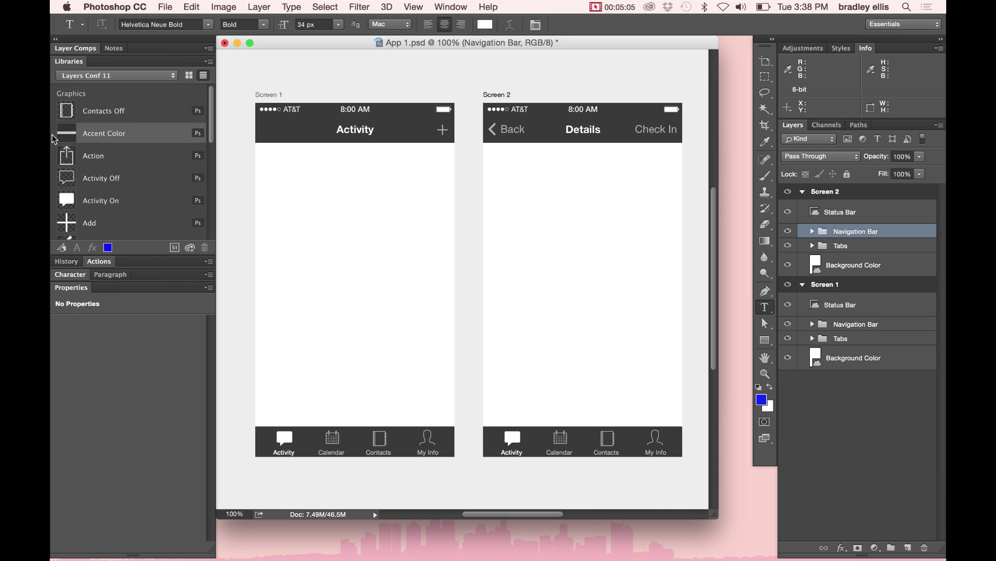
# Place the Keyboard asset from the App Template library onto Screen 1.
pyautogui.scroll(-5, 129, 213)
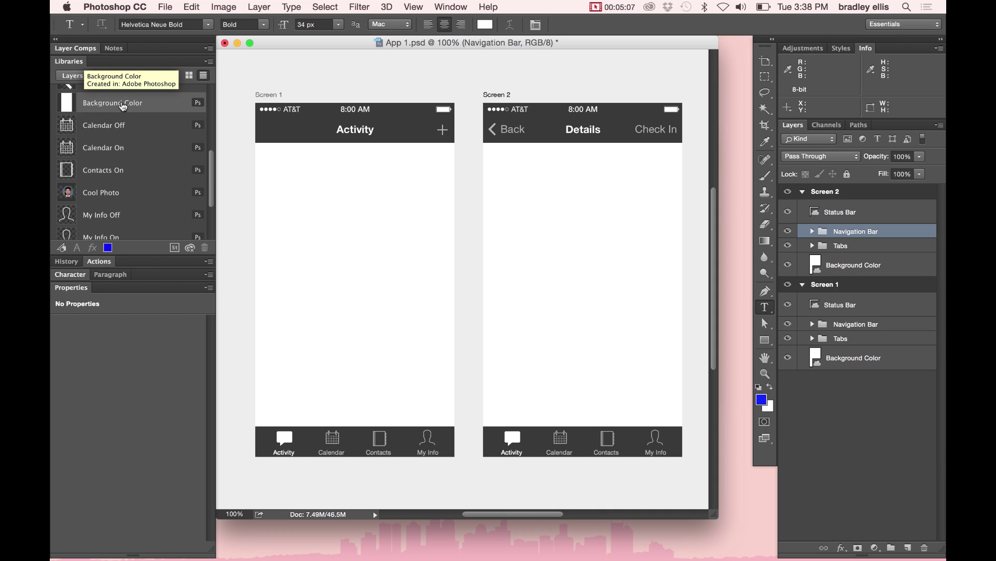
pyautogui.click(119, 75)
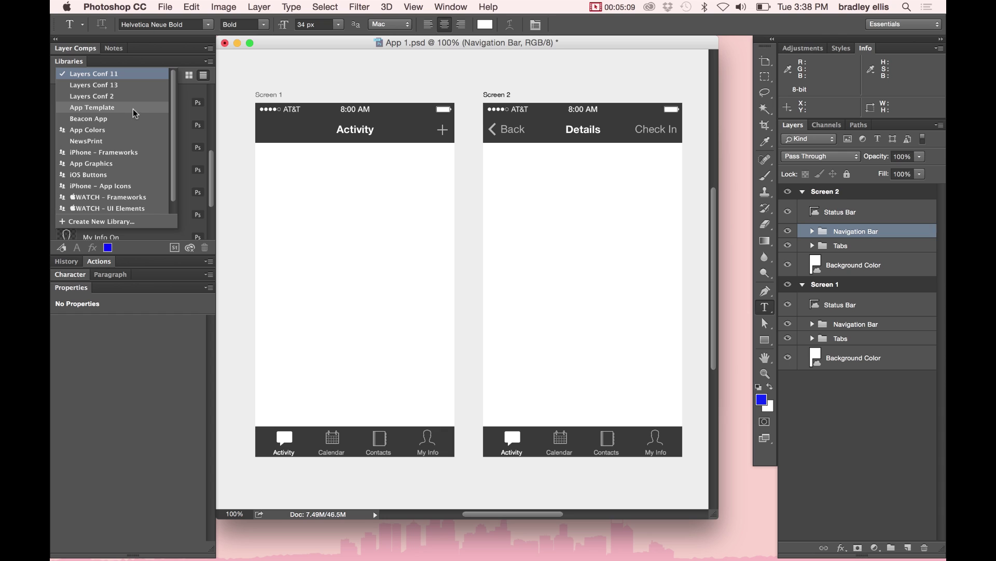
pyautogui.click(133, 110)
pyautogui.scroll(1, 126, 158)
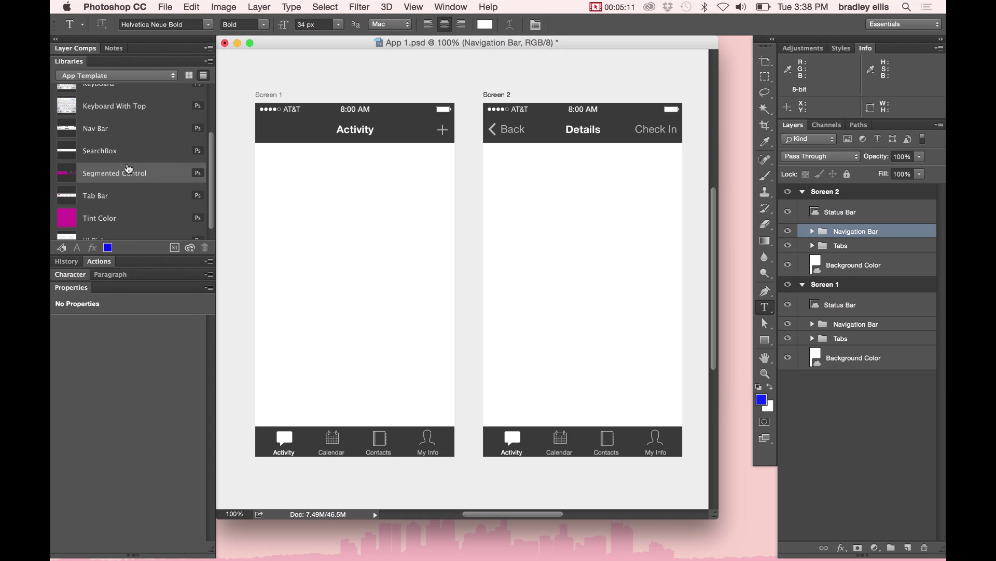
pyautogui.moveTo(96, 96); pyautogui.dragTo(343, 275)
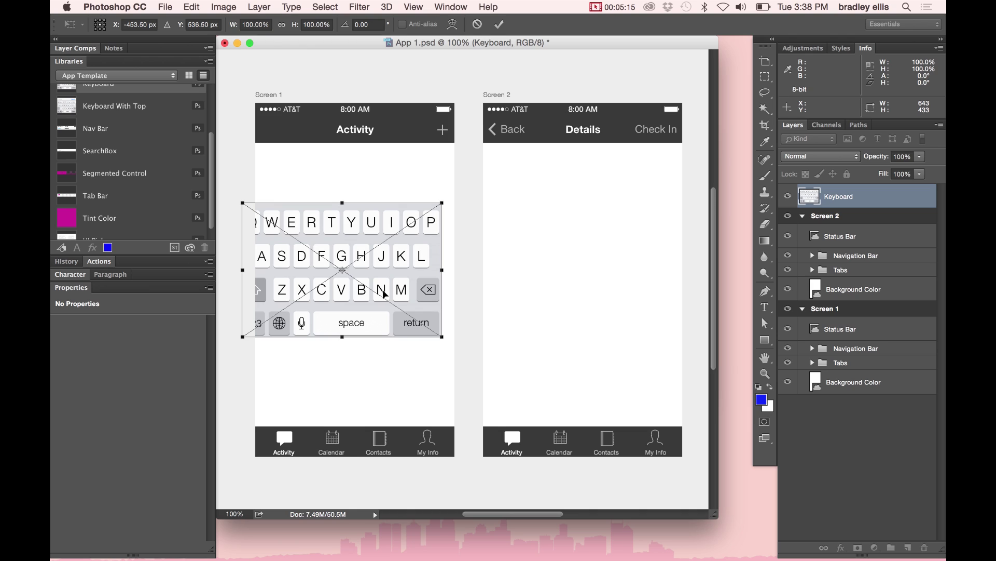
pyautogui.press('Return')
pyautogui.press('t')
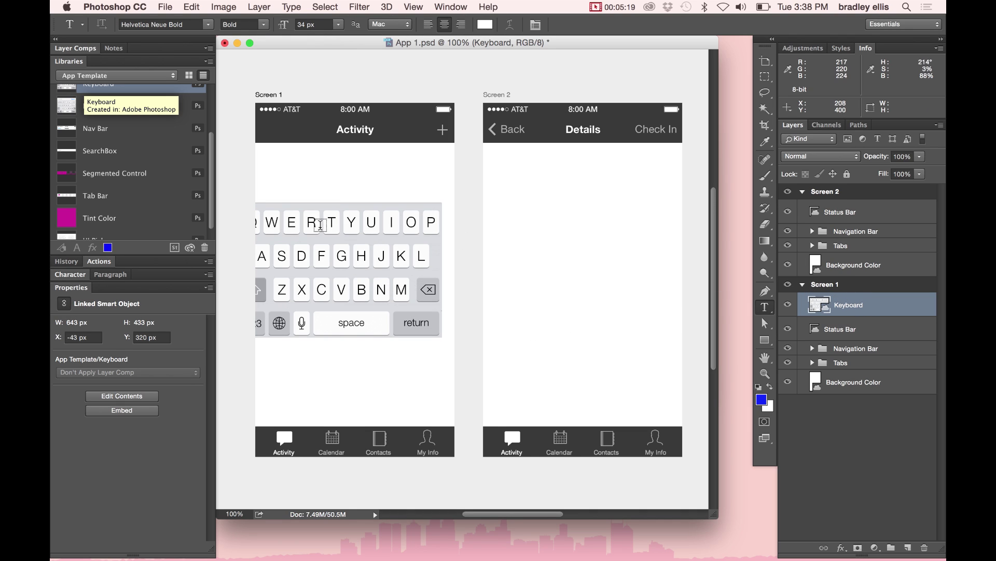
pyautogui.press('v')
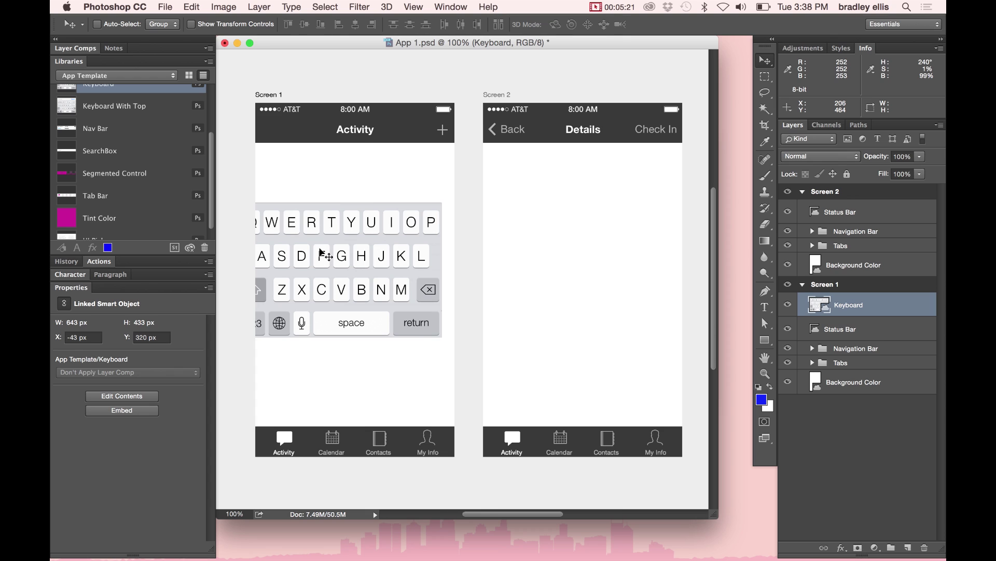
pyautogui.moveTo(319, 250)
pyautogui.mouseDown()
pyautogui.moveTo(344, 264)
pyautogui.moveTo(339, 257)
pyautogui.moveTo(332, 403)
pyautogui.moveTo(317, 404)
pyautogui.moveTo(286, 128)
pyautogui.moveTo(332, 127)
pyautogui.moveTo(317, 240)
pyautogui.mouseUp()
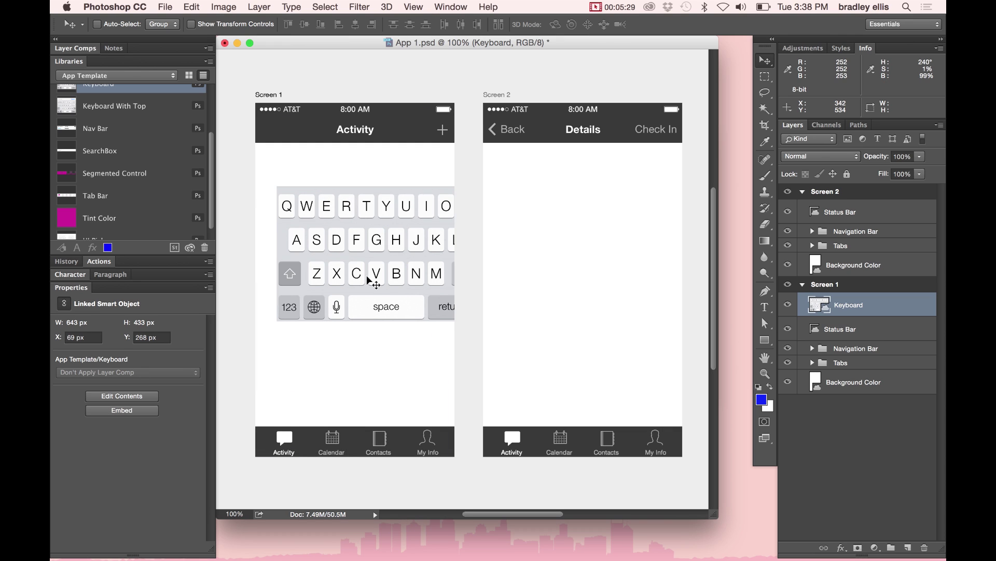
# Move the keyboard onto Screen 2, then above the artboards, then back into Screen 1.
pyautogui.scroll(1, 367, 280)
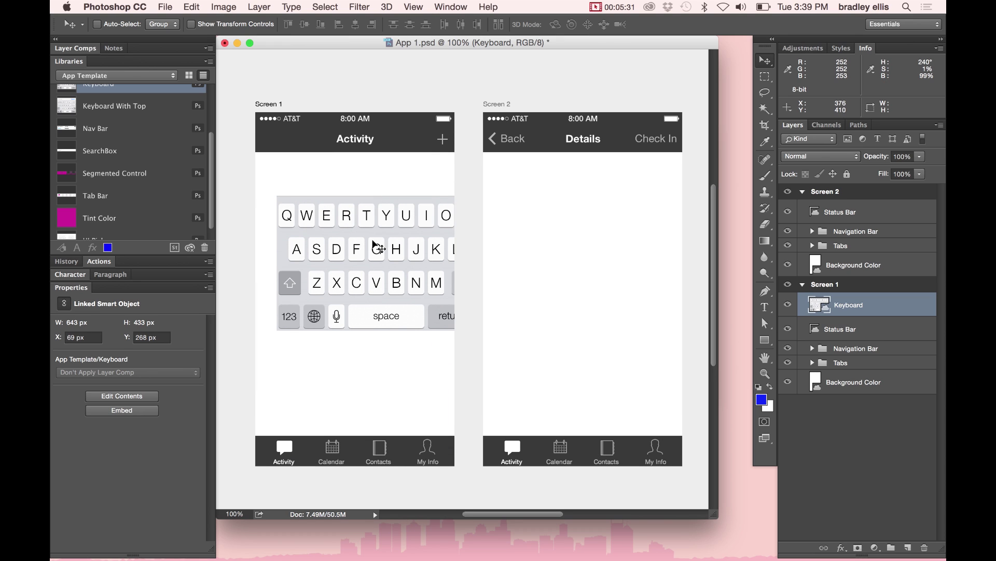
pyautogui.moveTo(378, 248); pyautogui.dragTo(565, 290)
pyautogui.scroll(4, 571, 311)
pyautogui.moveTo(589, 395); pyautogui.dragTo(471, 85)
pyautogui.scroll(4, 448, 71)
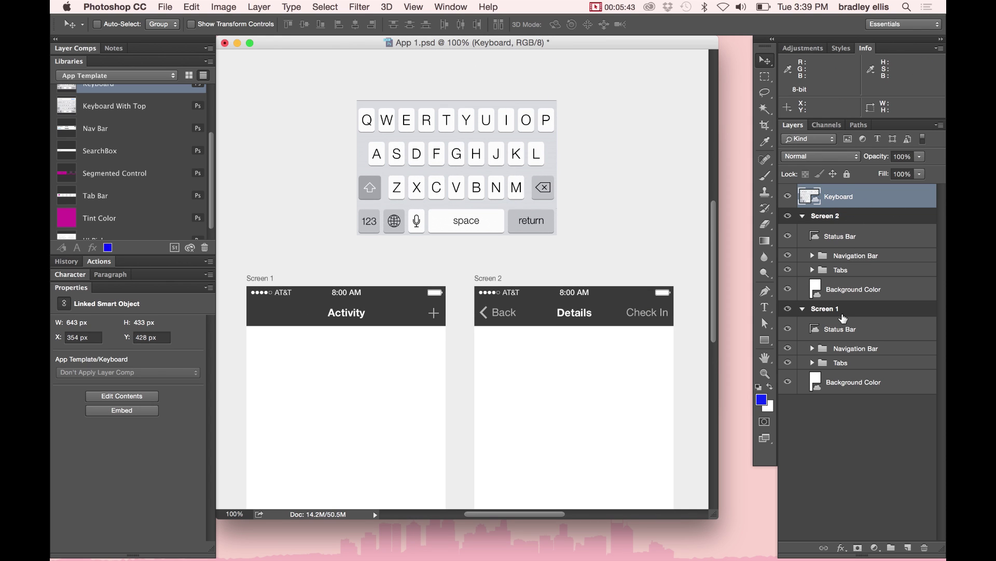
pyautogui.scroll(-5, 456, 186)
pyautogui.moveTo(446, 203); pyautogui.dragTo(348, 396)
pyautogui.scroll(-5, 348, 396)
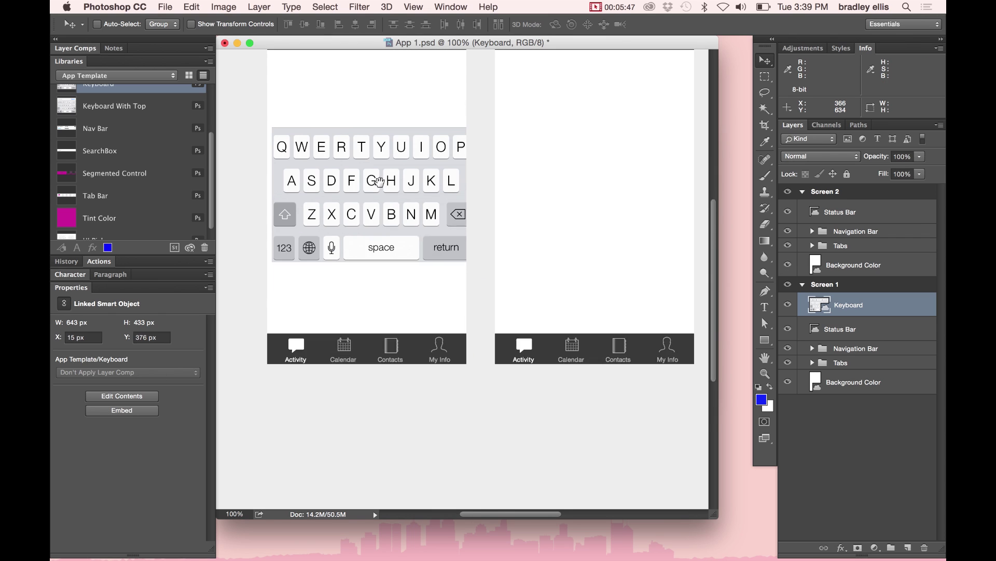
pyautogui.scroll(2, 353, 255)
# Dock the keyboard at Screen 1's bottom and copy its layer into the Screen 2 group.
pyautogui.moveTo(353, 254); pyautogui.dragTo(349, 343)
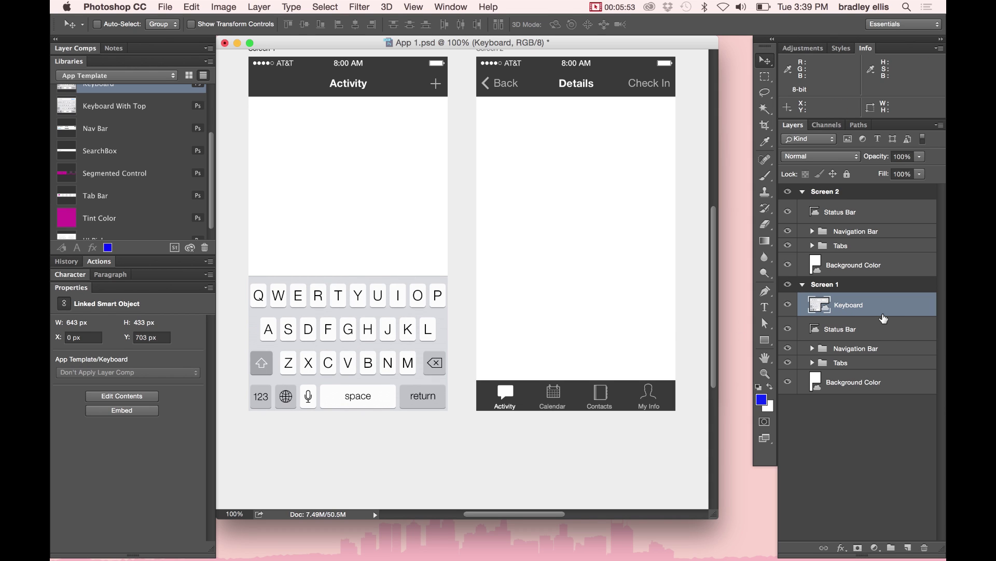
pyautogui.moveTo(880, 311); pyautogui.dragTo(875, 207)
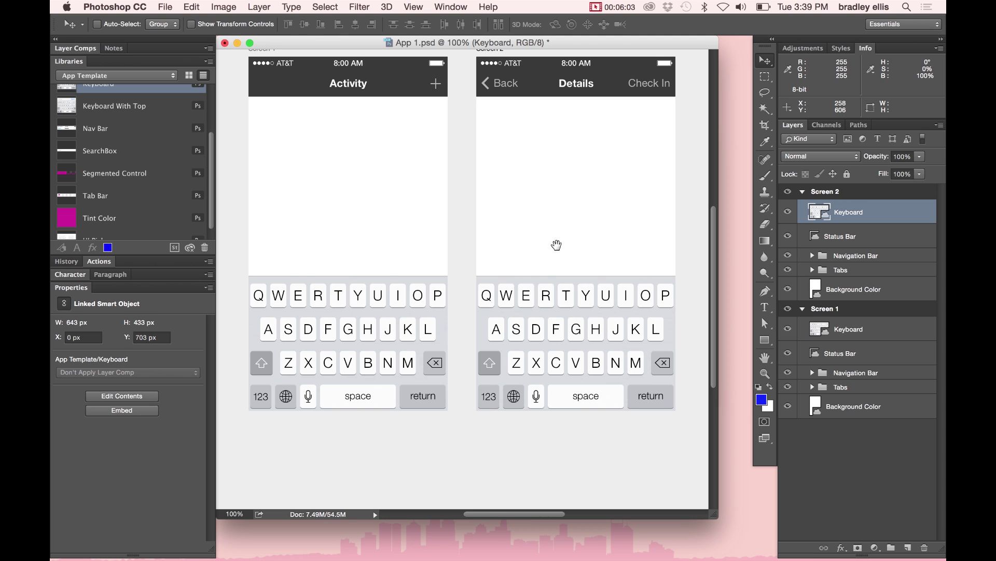
pyautogui.moveTo(557, 245); pyautogui.dragTo(556, 270)
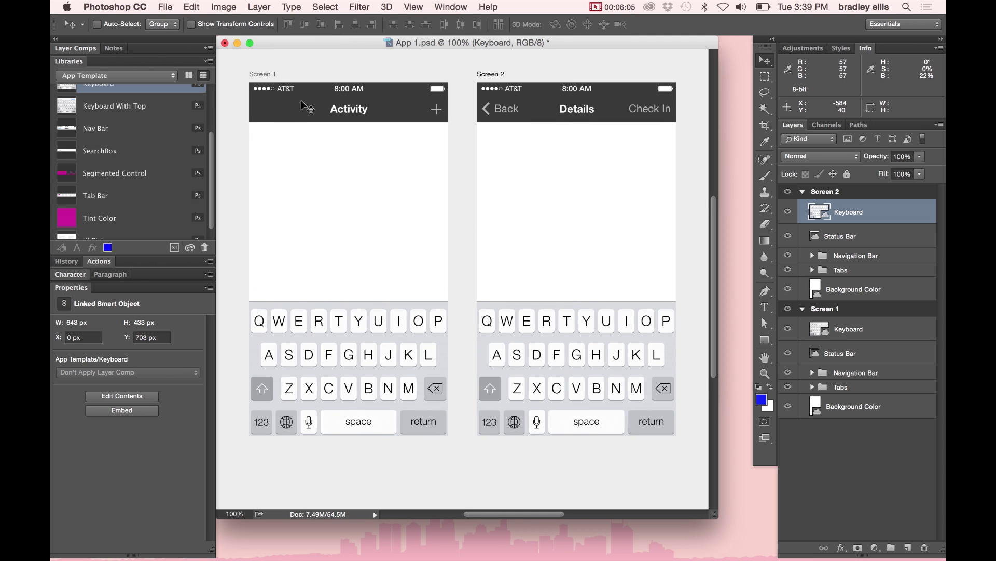
# Restore App 2.psd, zoom to 66.67%, and survey its Activity, Calendar, Add, Contacts and My Info artboards.
pyautogui.click(655, 544)
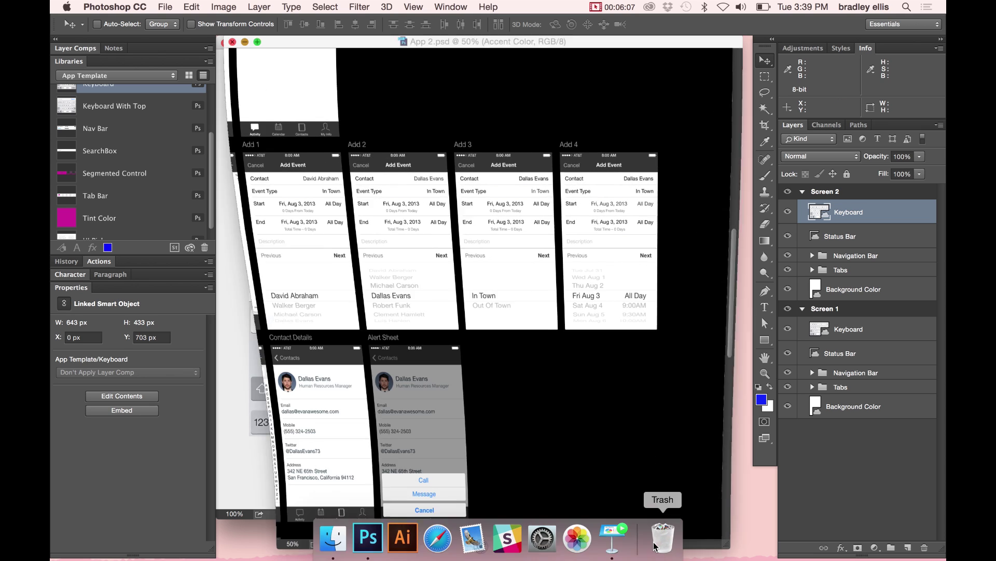
pyautogui.scroll(6, 313, 227)
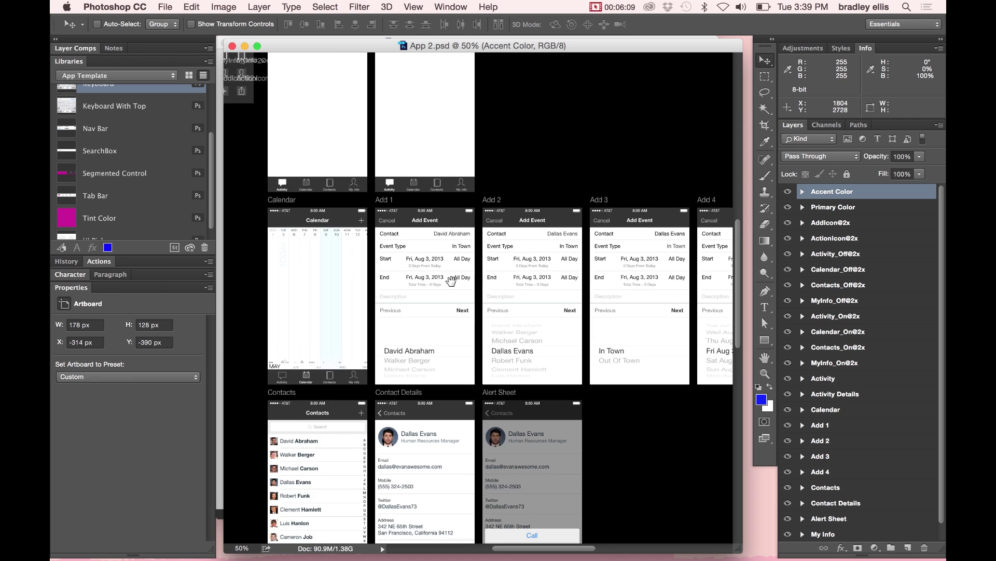
pyautogui.press('super+plus')
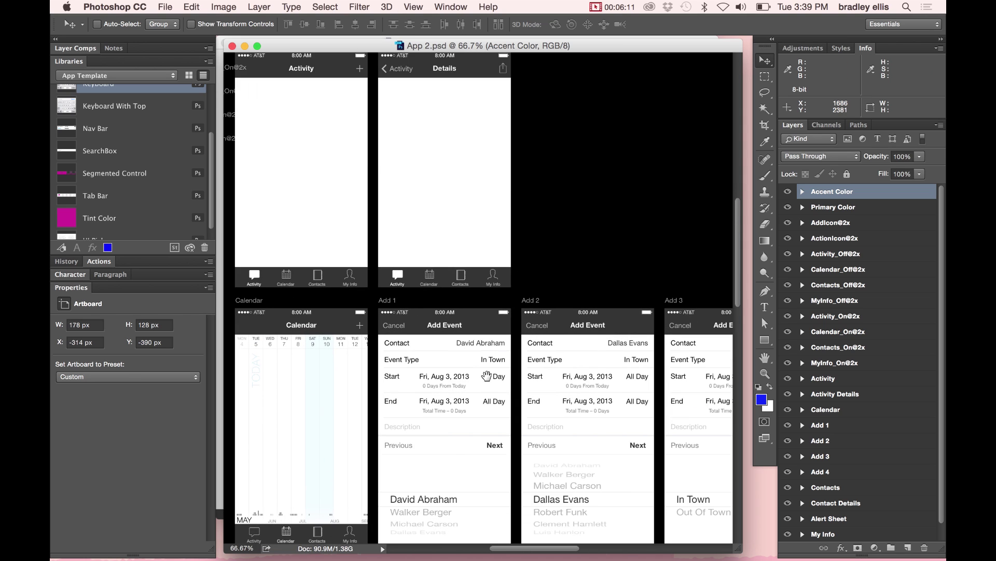
pyautogui.press('super+plus')
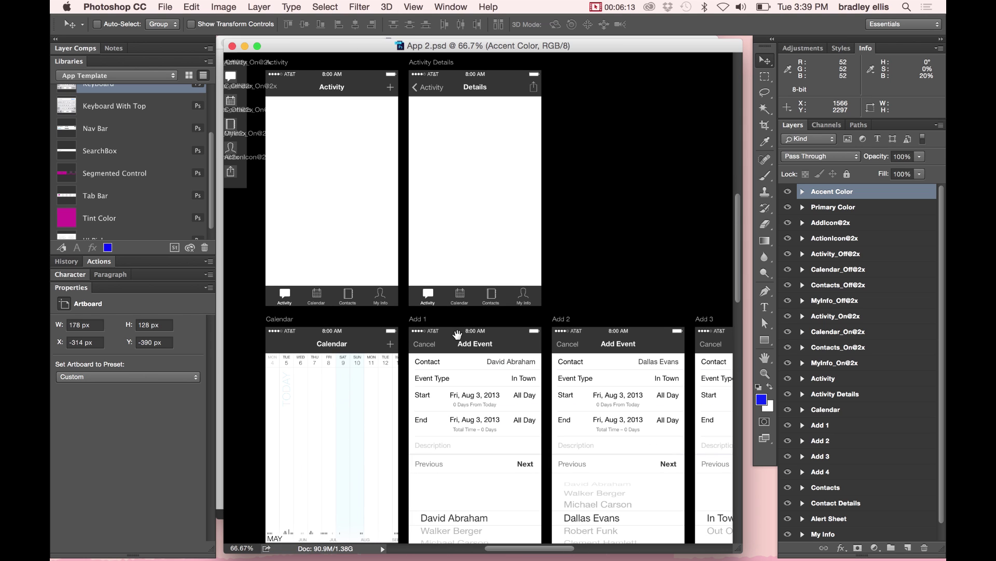
pyautogui.scroll(-5, 457, 334)
pyautogui.hscroll(6, 488, 363)
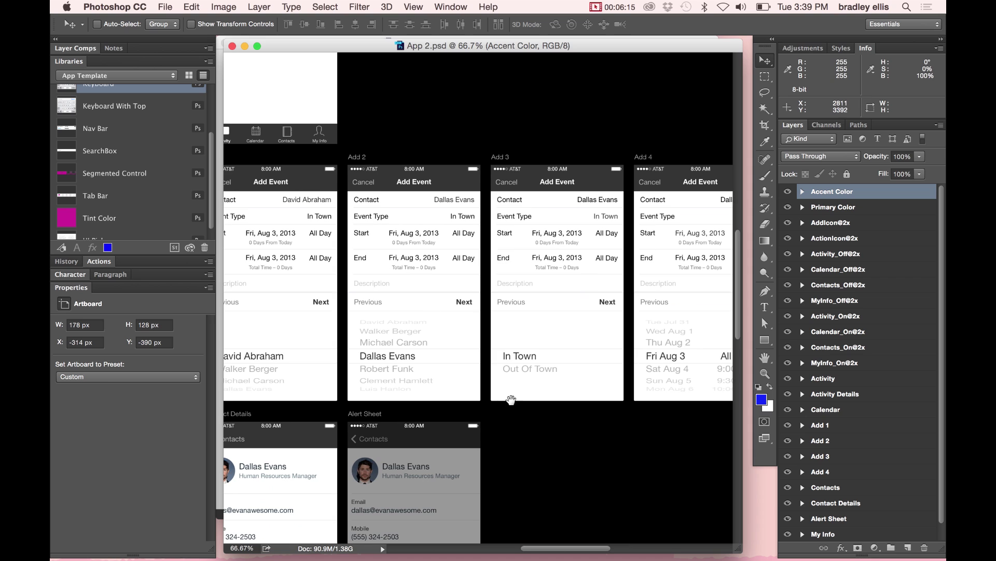
pyautogui.scroll(-9, 511, 399)
pyautogui.hscroll(-8, 467, 260)
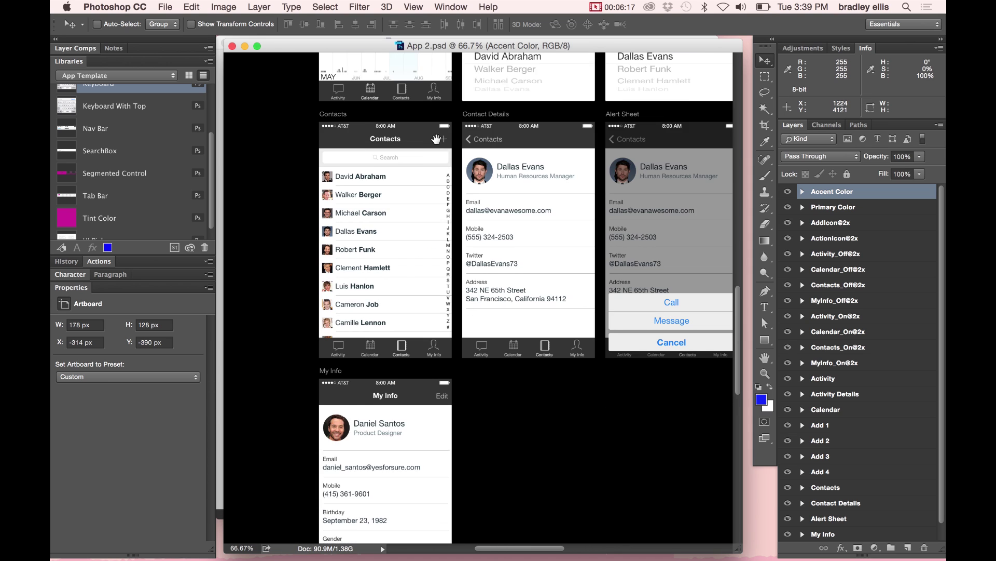
pyautogui.scroll(-3, 437, 139)
pyautogui.scroll(10, 467, 356)
pyautogui.hscroll(-2, 468, 356)
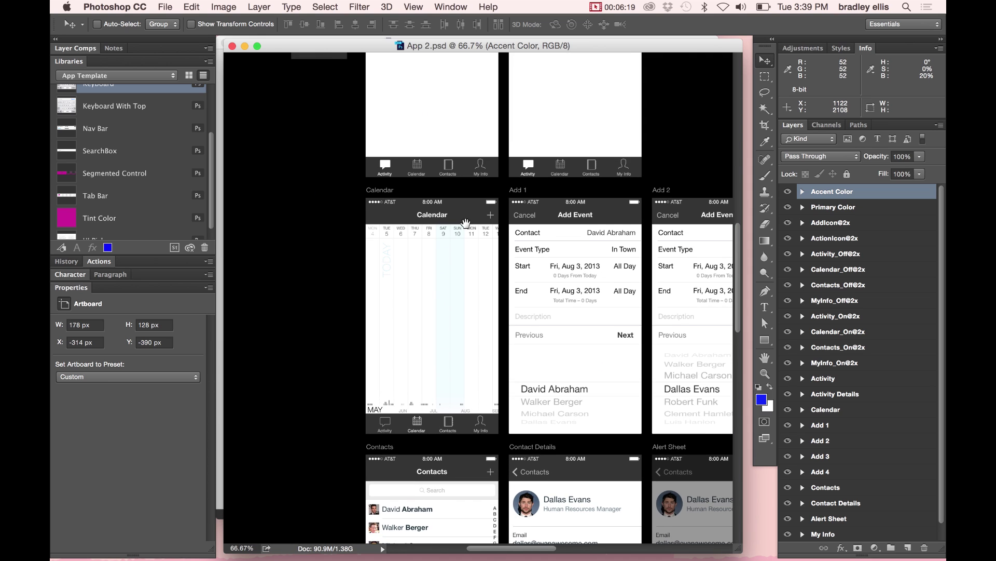
pyautogui.scroll(8, 466, 224)
# Select the Accent Color layer and open its smart object for editing.
pyautogui.rightClick(469, 169)
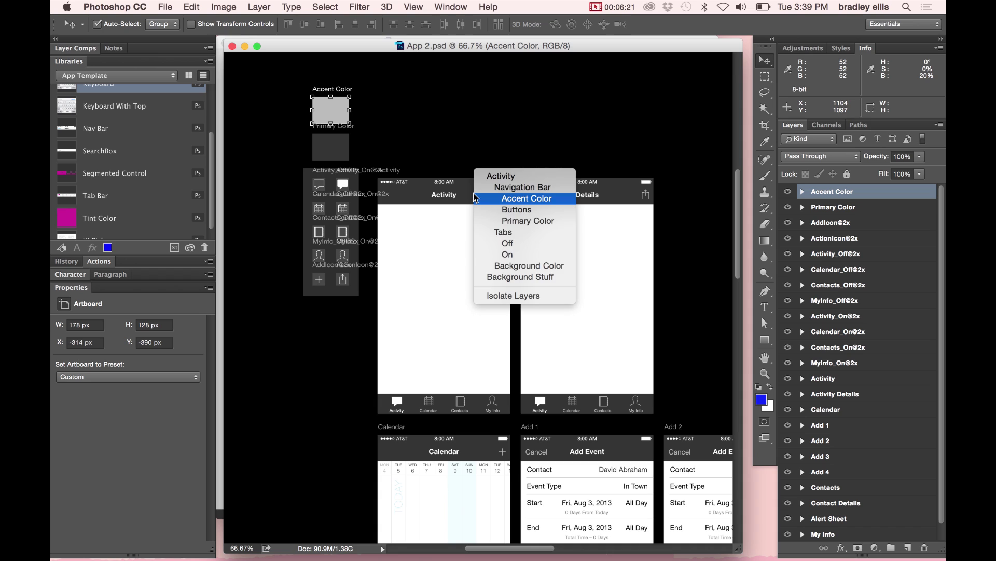
pyautogui.click(530, 198)
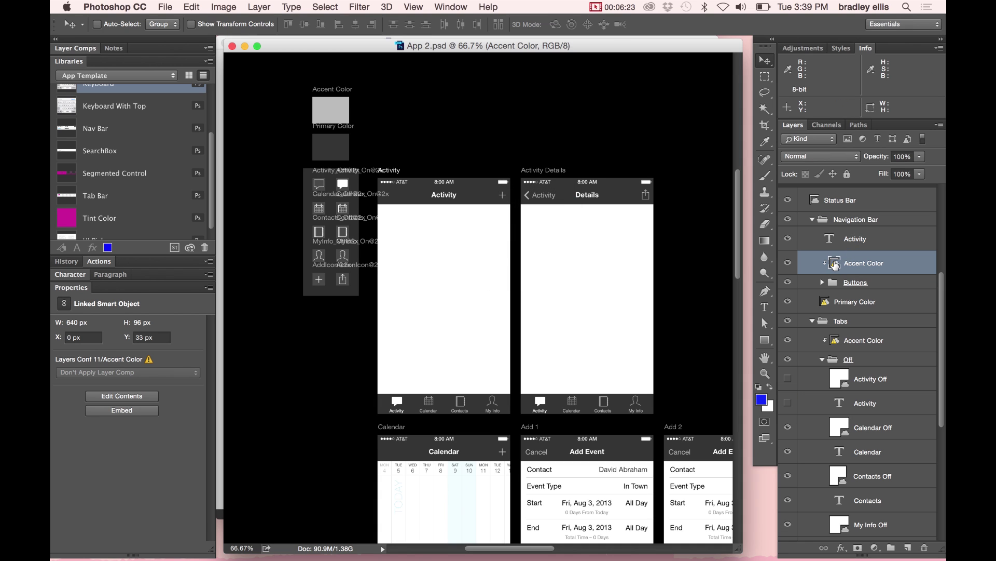
pyautogui.doubleClick(834, 263)
# Set the Accent fill to yellow #ffe400, then save and close the smart object.
pyautogui.doubleClick(804, 192)
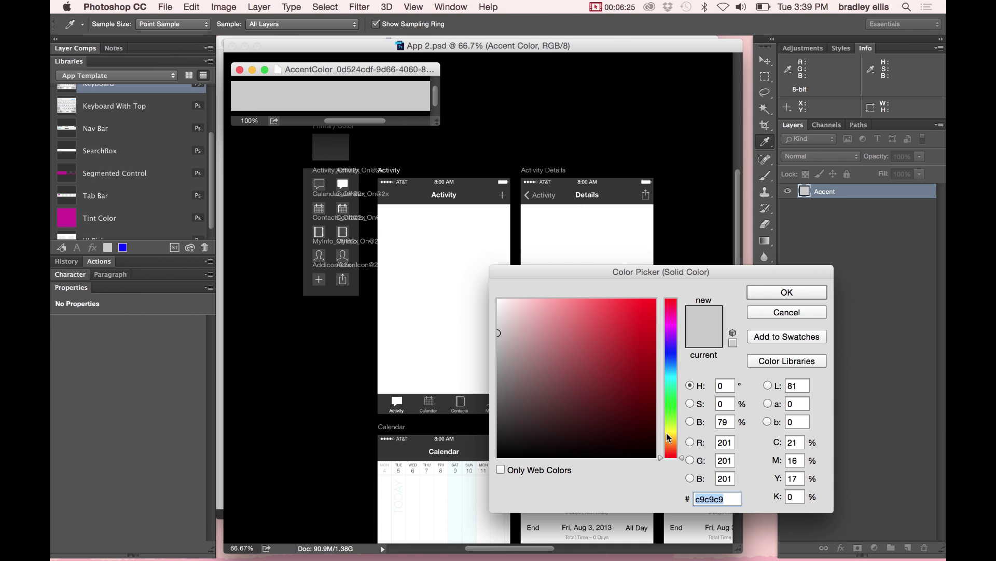
pyautogui.moveTo(667, 434); pyautogui.dragTo(671, 434)
pyautogui.click(654, 299)
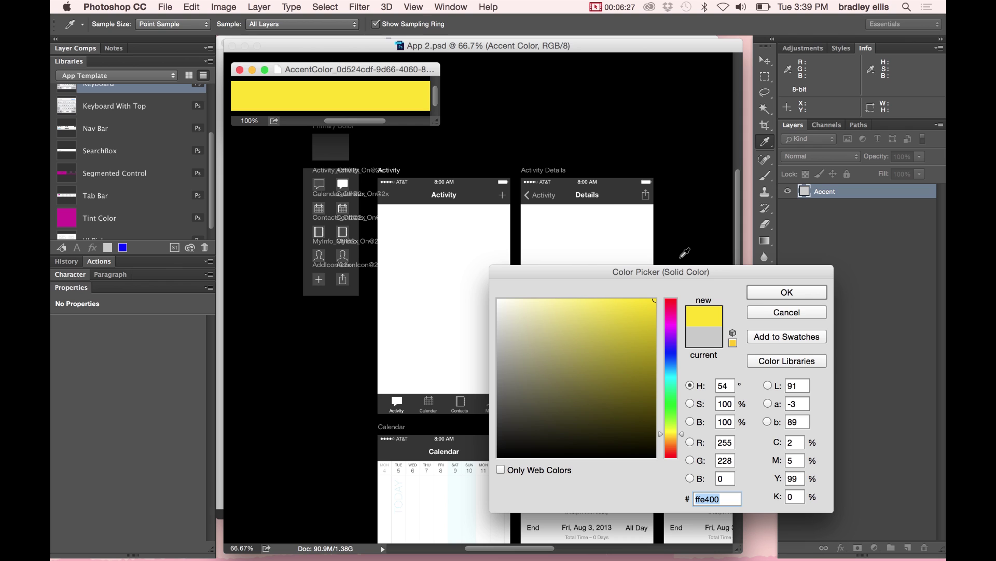
pyautogui.press('Return')
pyautogui.press('super+s')
pyautogui.press('super+w')
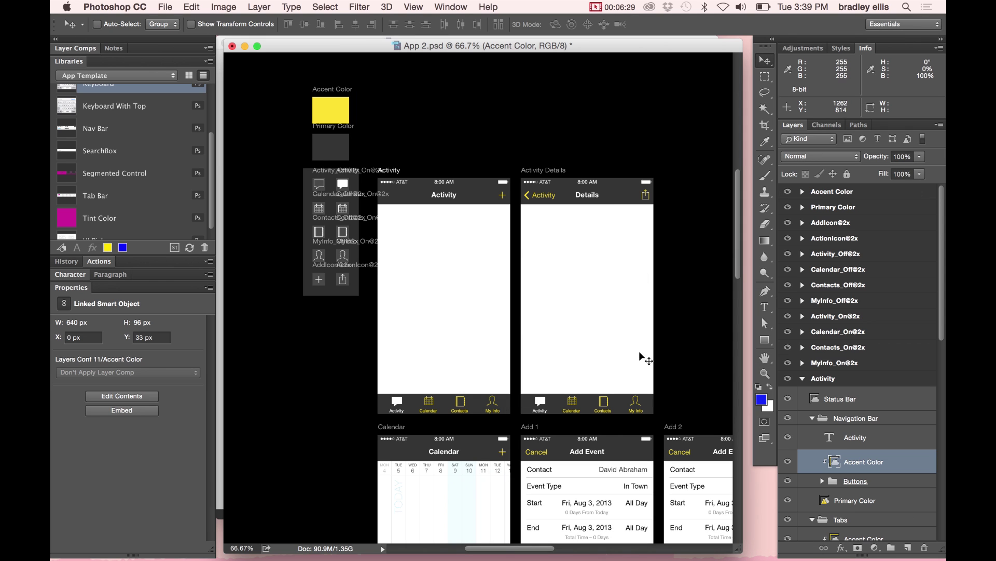
pyautogui.scroll(-10, 552, 200)
pyautogui.hscroll(8, 519, 234)
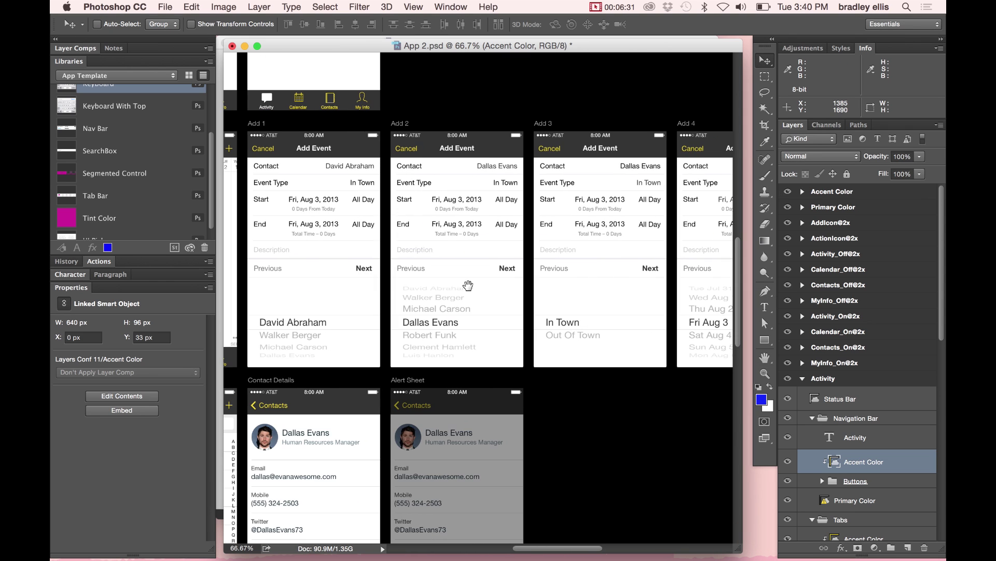
pyautogui.scroll(10, 519, 260)
pyautogui.hscroll(-8, 519, 260)
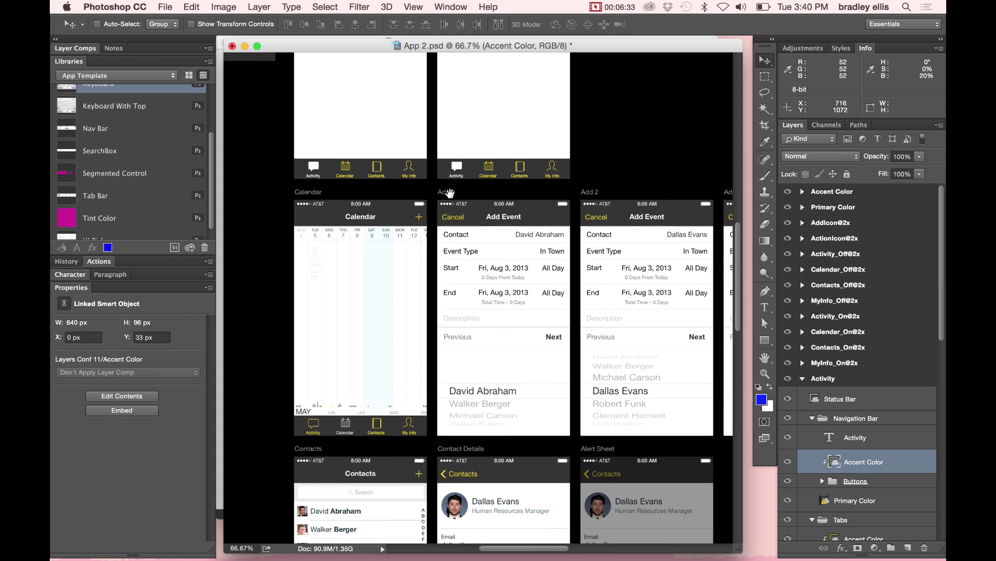
# Select the Primary Color layer and open its smart object for editing.
pyautogui.rightClick(460, 189)
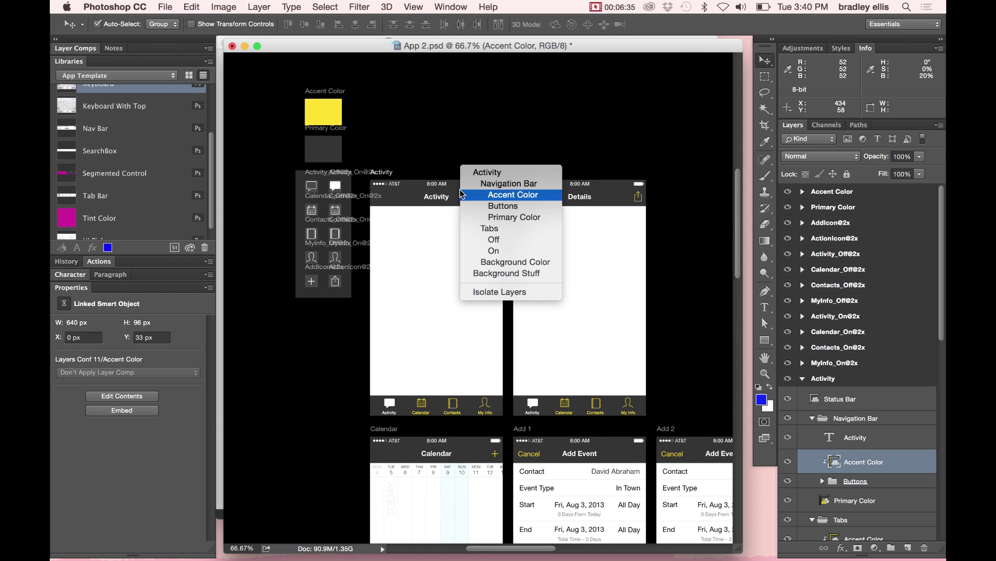
pyautogui.click(338, 167)
pyautogui.rightClick(329, 136)
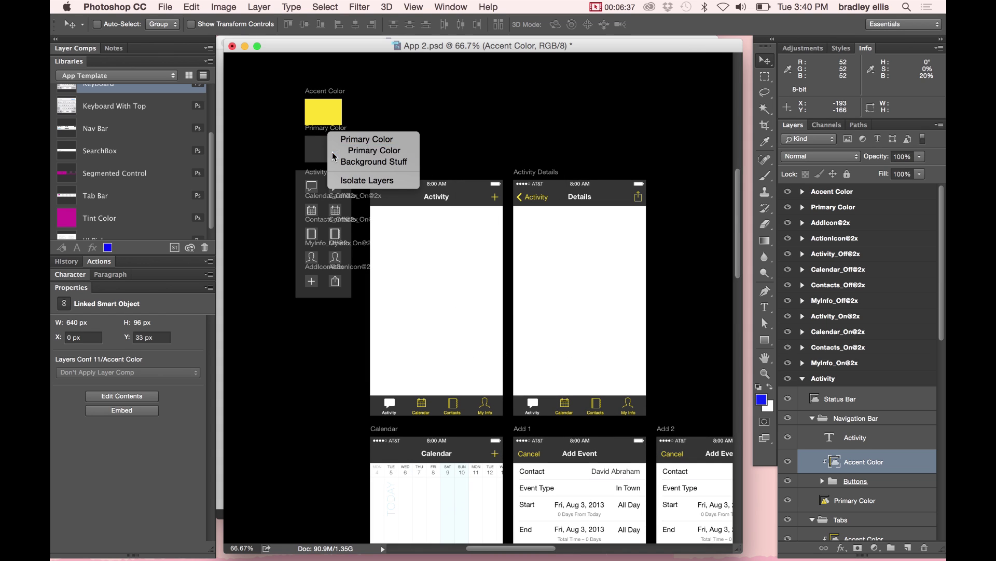
pyautogui.click(363, 150)
pyautogui.doubleClick(817, 229)
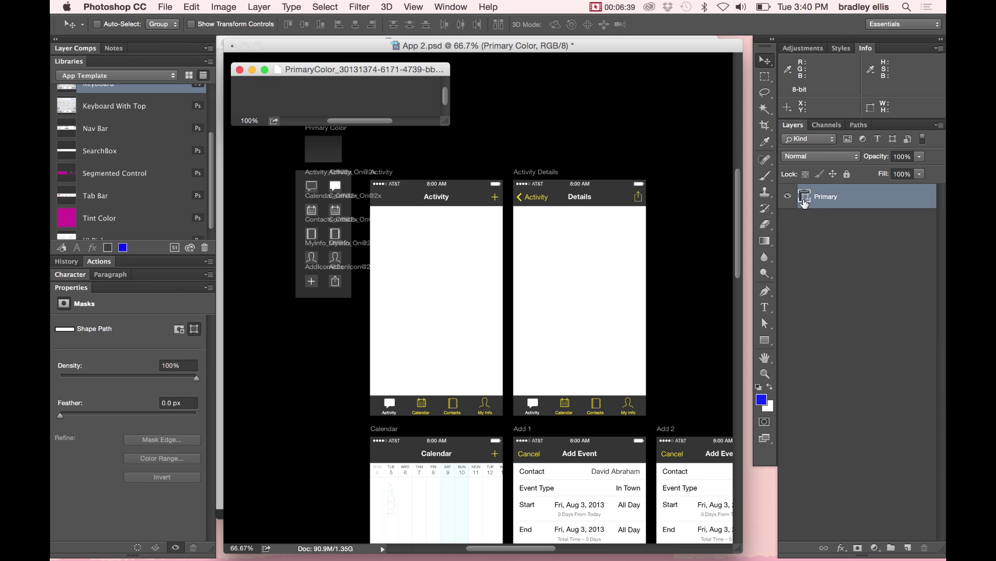
# Set the Primary fill to red #e31818, save and close it, and review the red screens.
pyautogui.doubleClick(805, 196)
pyautogui.click(640, 316)
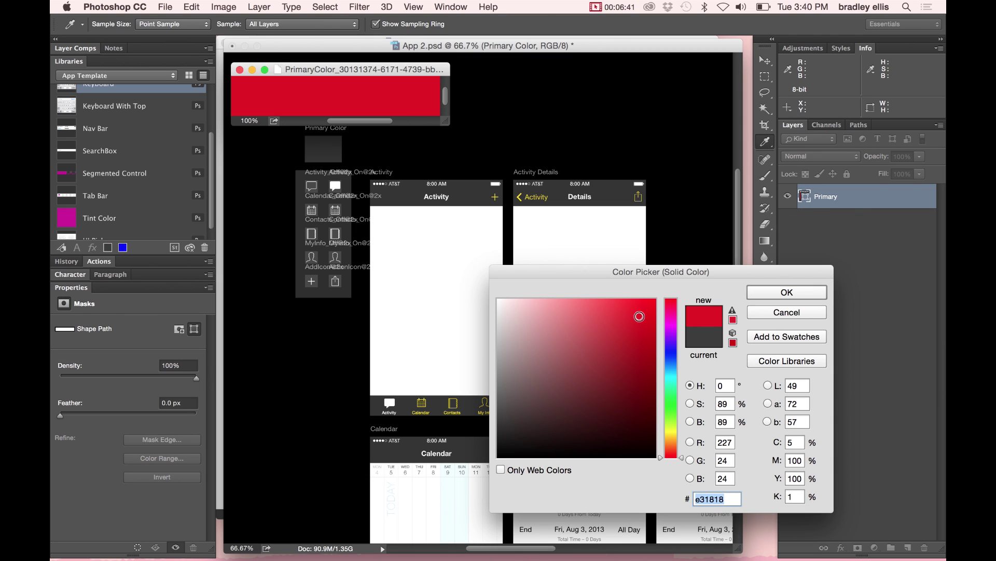
pyautogui.press('Return')
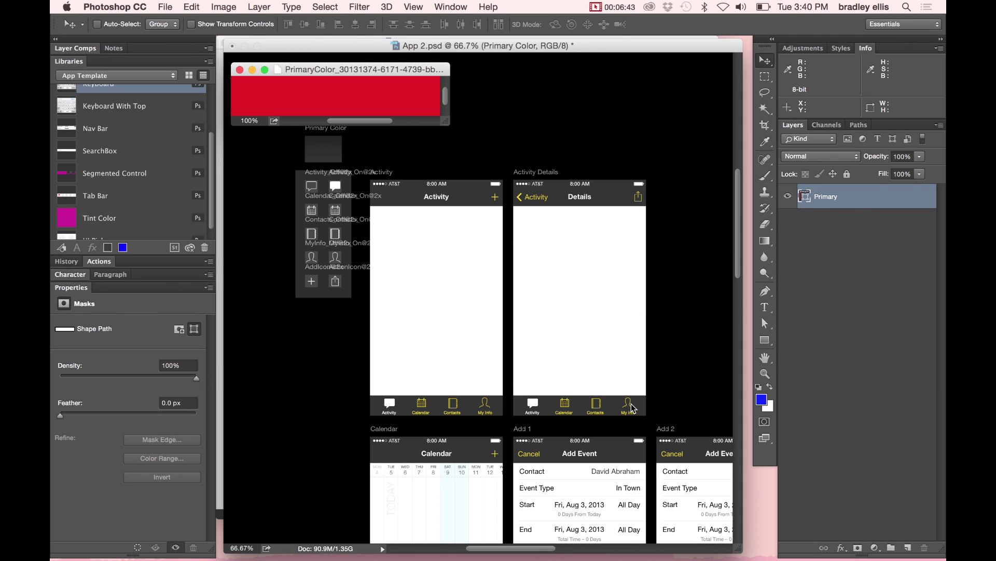
pyautogui.press('cmd+s')
pyautogui.press('cmd+w')
pyautogui.moveTo(601, 367); pyautogui.dragTo(550, 236)
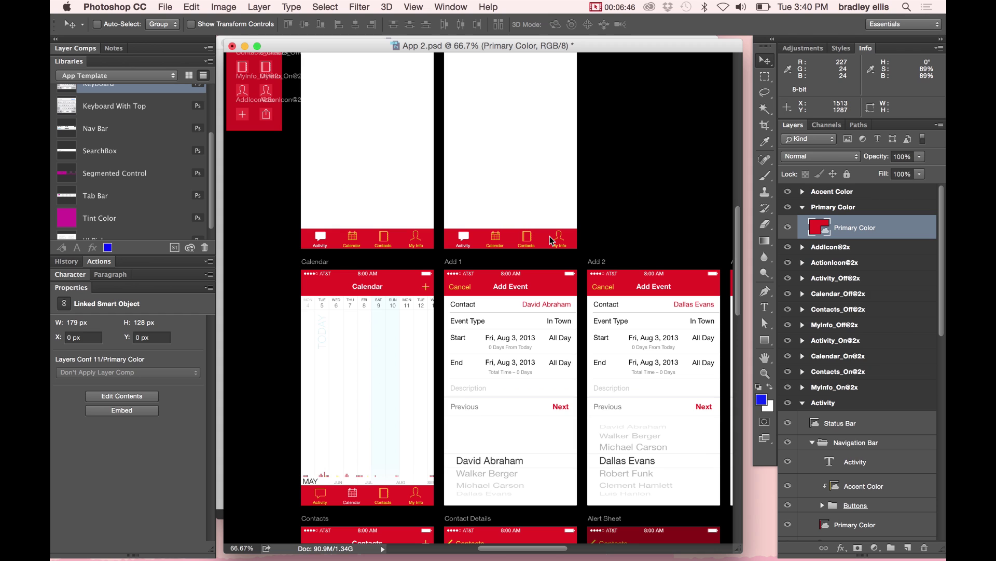
pyautogui.scroll(-5, 555, 244)
pyautogui.hscroll(5, 565, 260)
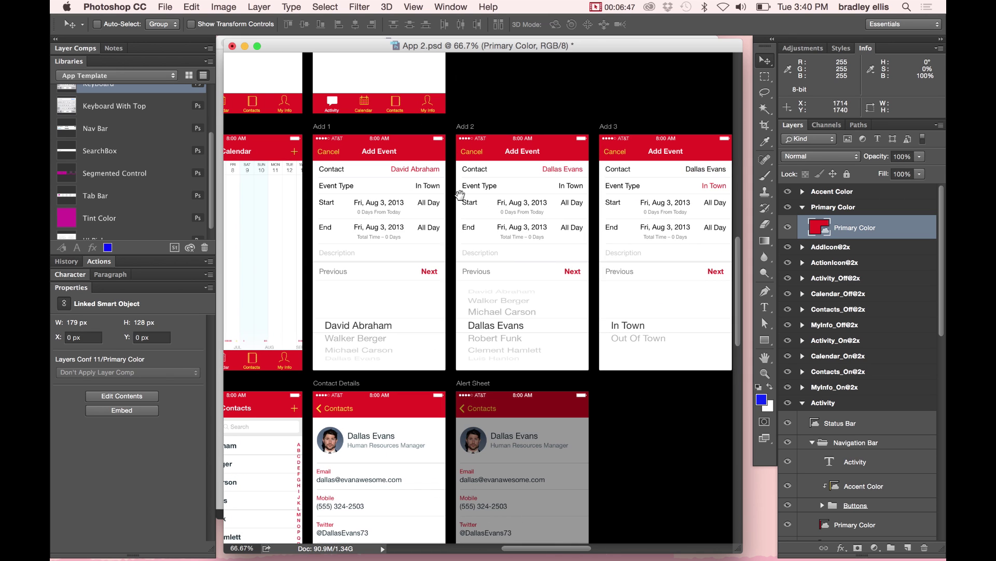
pyautogui.scroll(-4, 573, 268)
pyautogui.hscroll(-5, 573, 268)
pyautogui.scroll(5, 475, 238)
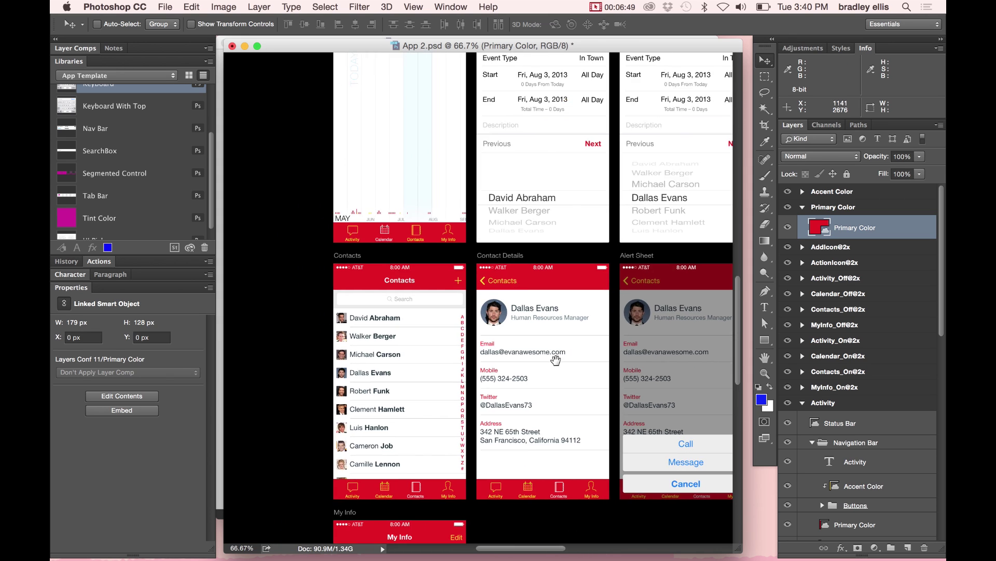
pyautogui.hscroll(-5, 475, 238)
pyautogui.scroll(8, 474, 238)
pyautogui.hscroll(-1, 488, 311)
pyautogui.press('super+plus')
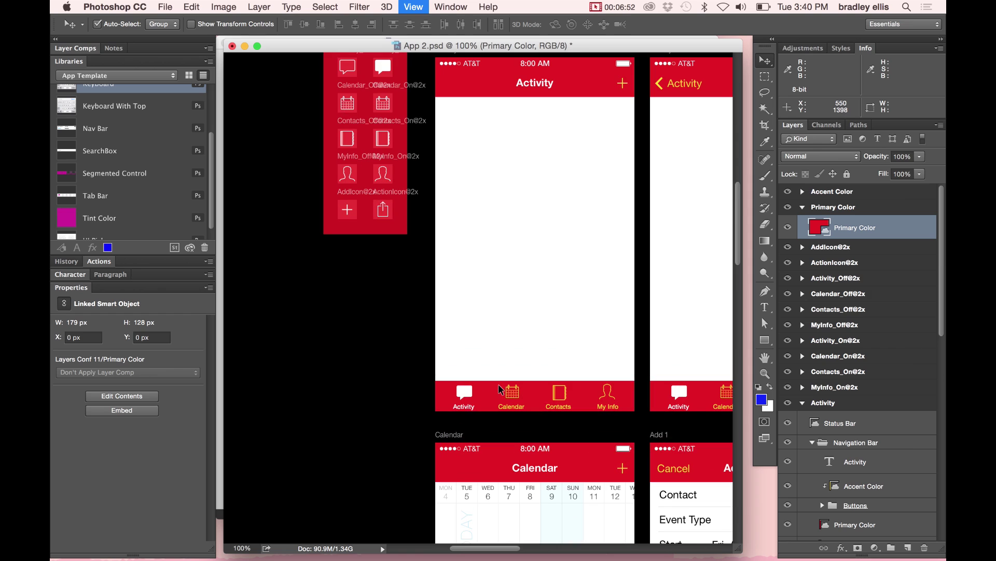
pyautogui.scroll(4, 467, 259)
pyautogui.hscroll(-2, 467, 260)
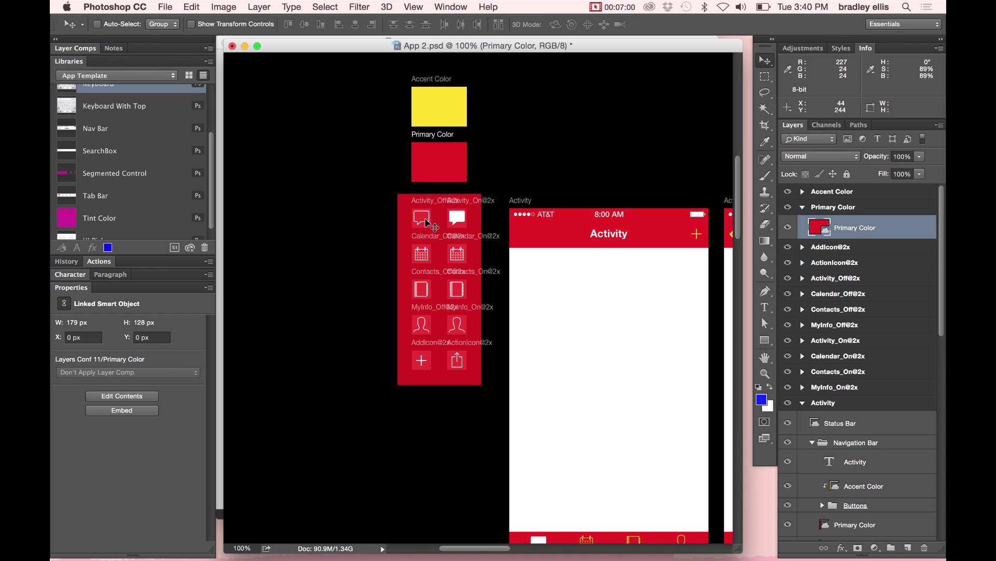
pyautogui.scroll(-3, 580, 358)
pyautogui.hscroll(5, 580, 359)
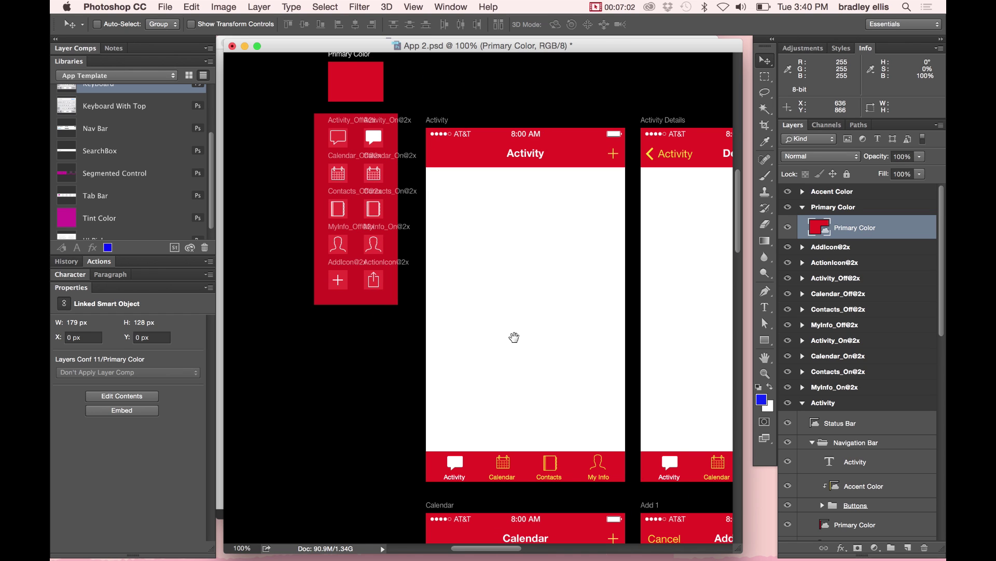